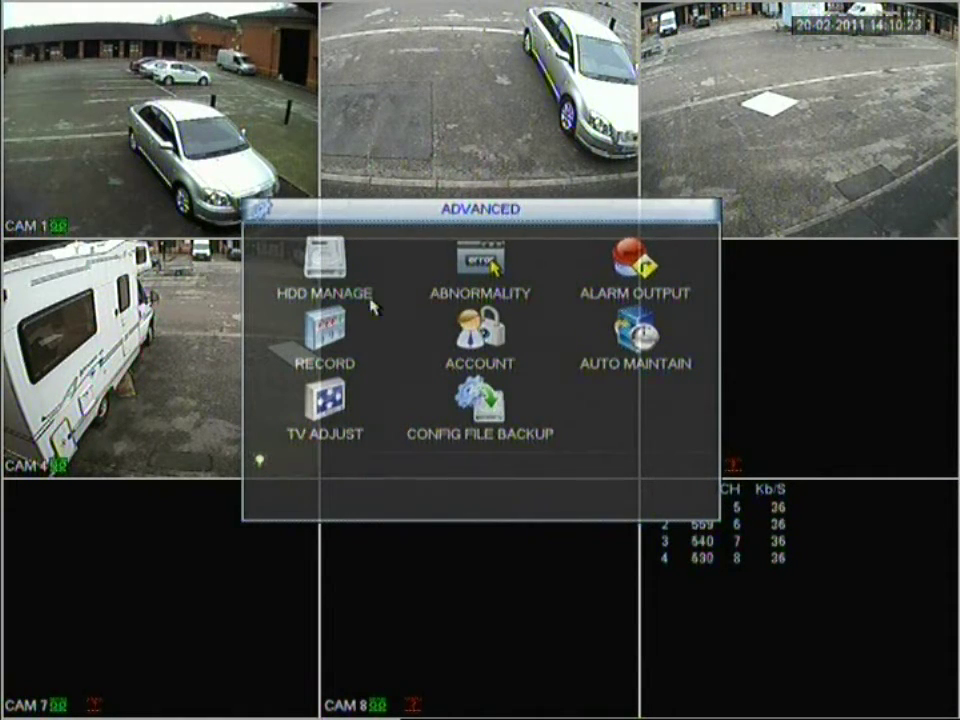
- Examine hard disk 1's details in HDD Manage and go through its Read only, Read/Write and Recover modes without executing any
click(322, 283)
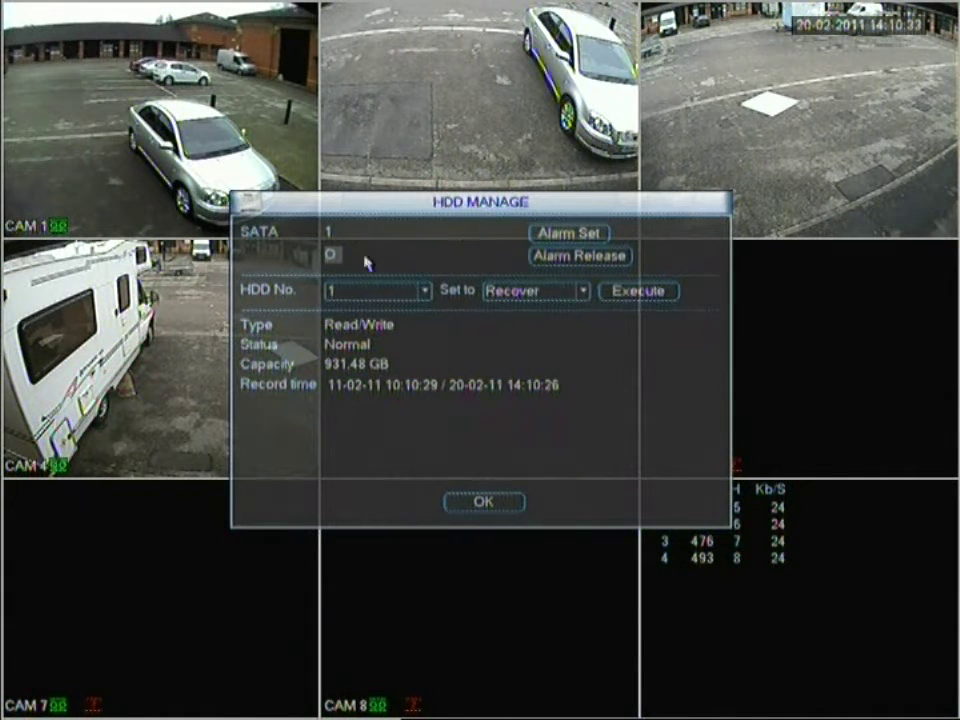
click(512, 300)
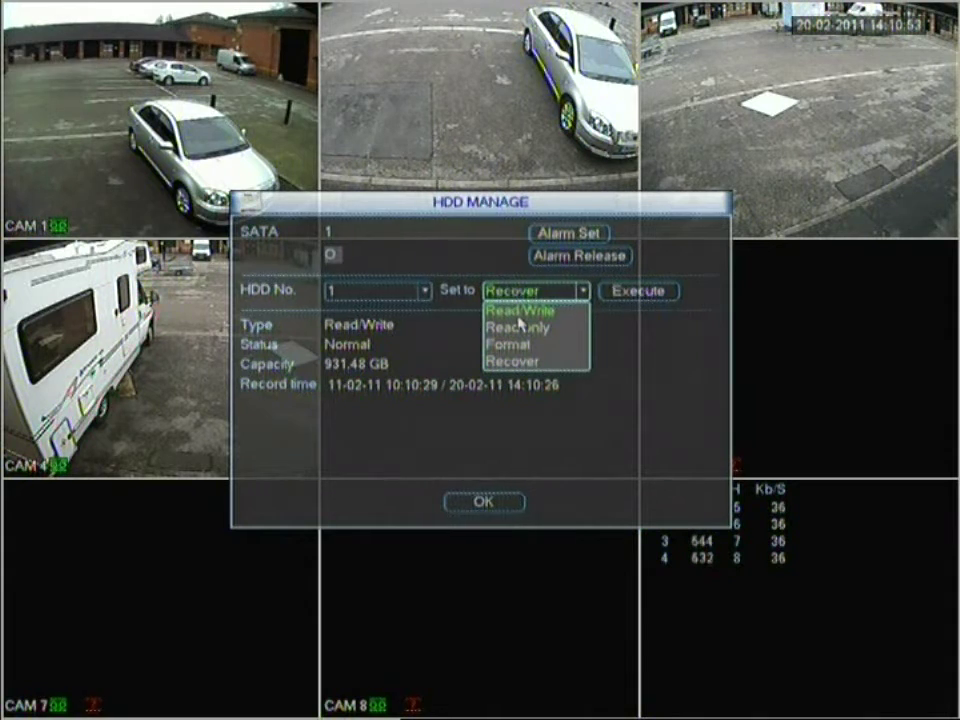
click(520, 326)
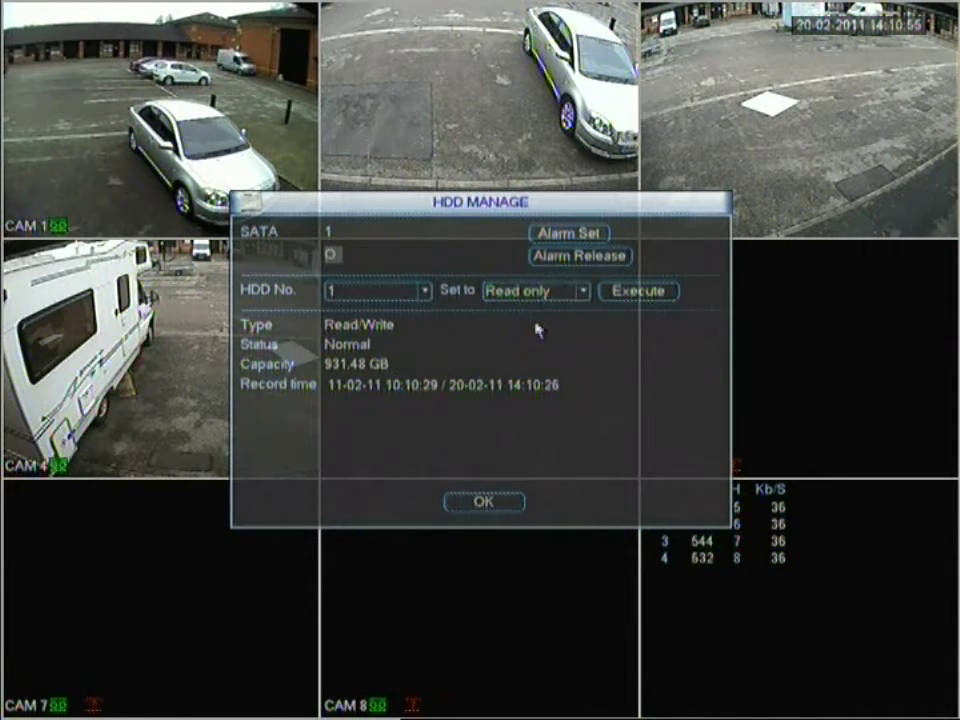
click(546, 291)
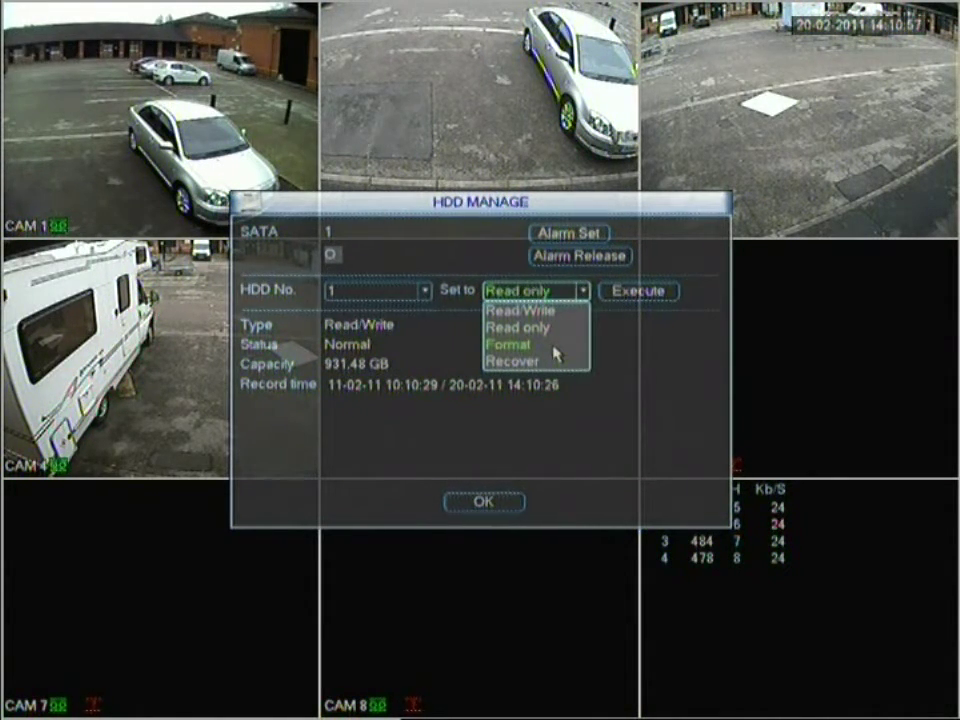
click(571, 314)
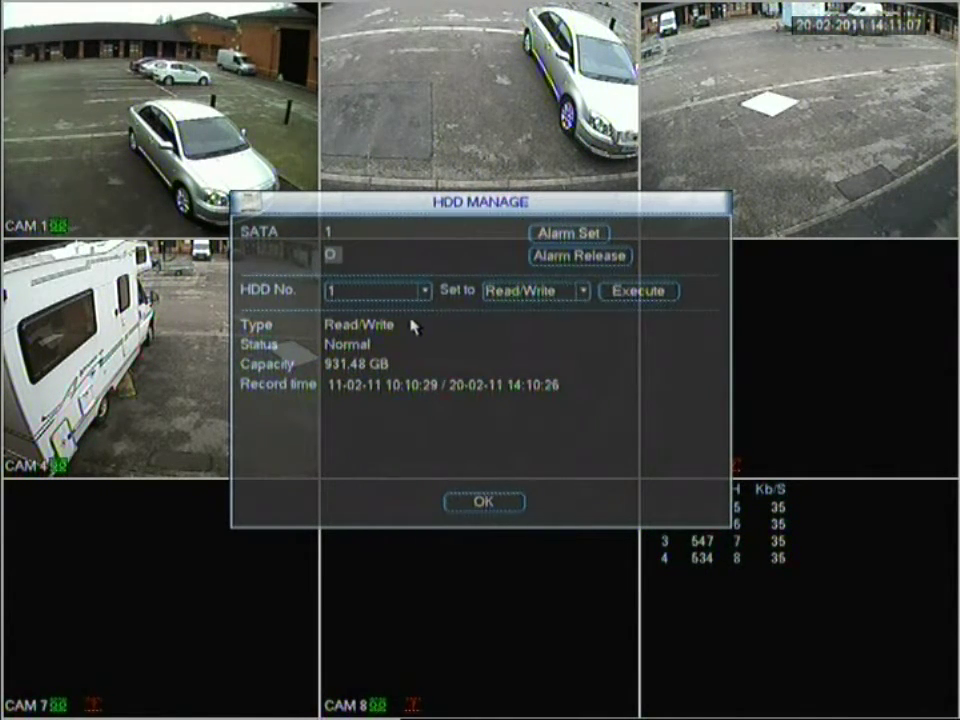
click(495, 291)
click(531, 361)
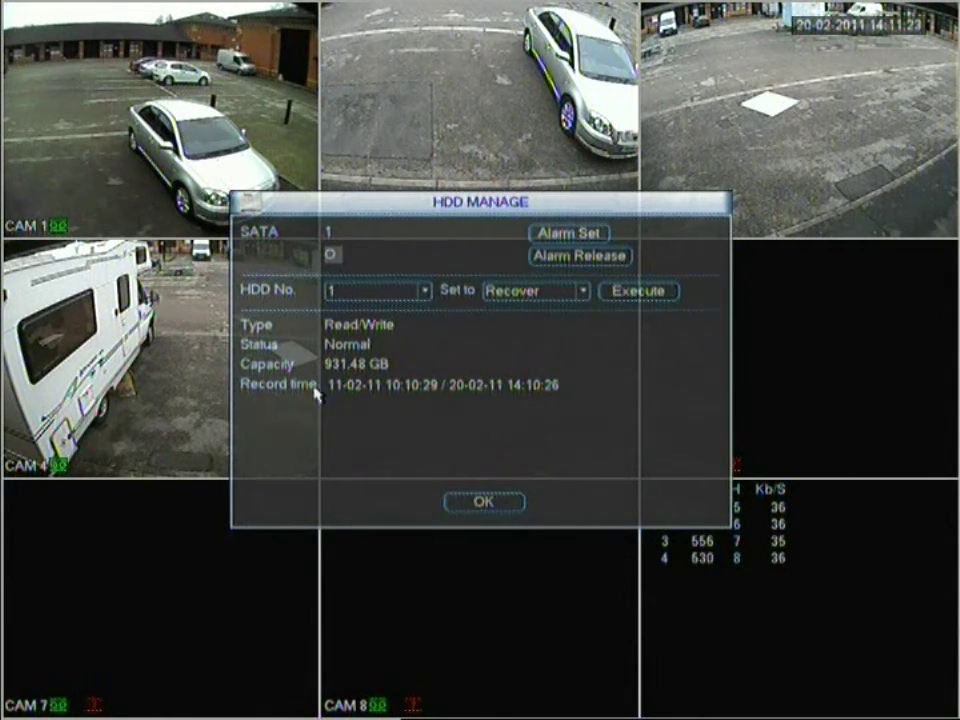
right_click(533, 367)
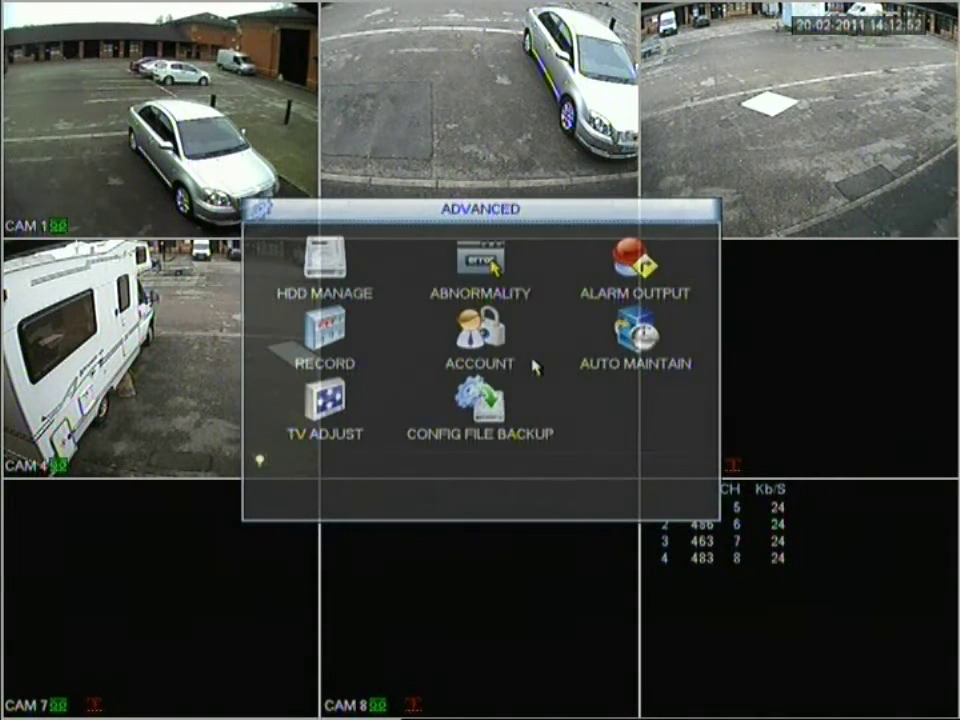
- View the abnormality settings for the Disk Error event and the alarm output settings, leaving both without saving
click(493, 266)
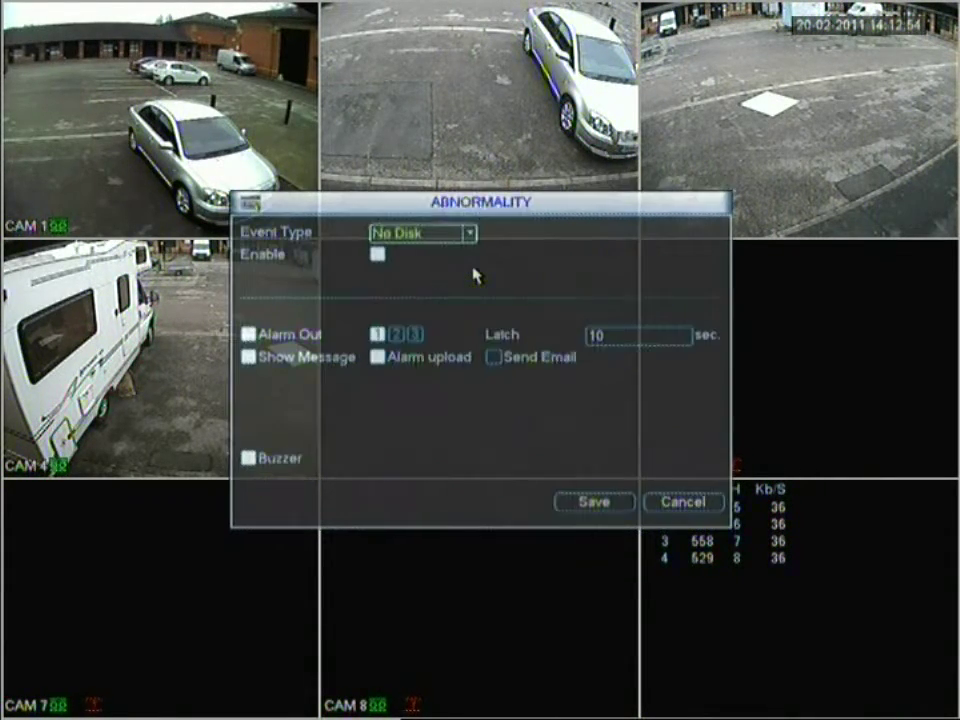
click(428, 236)
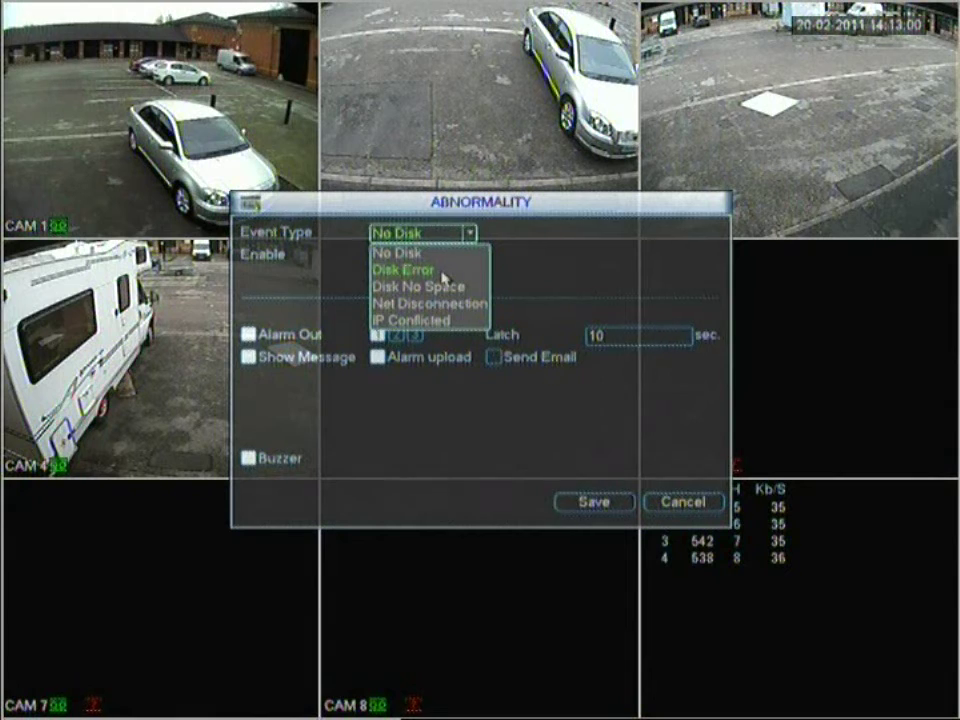
click(444, 279)
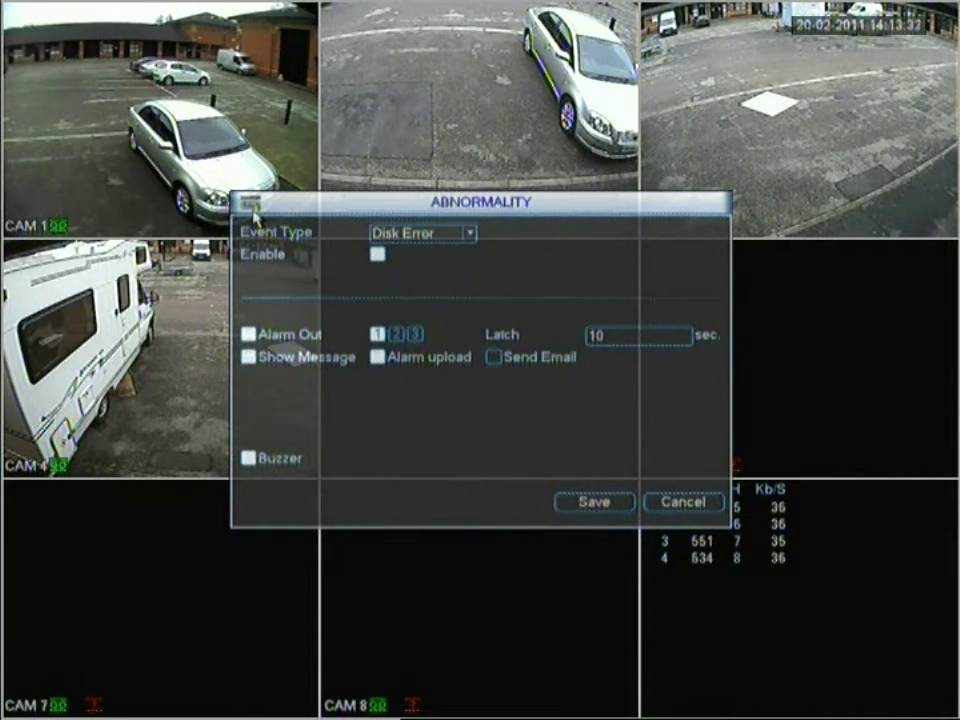
right_click(408, 318)
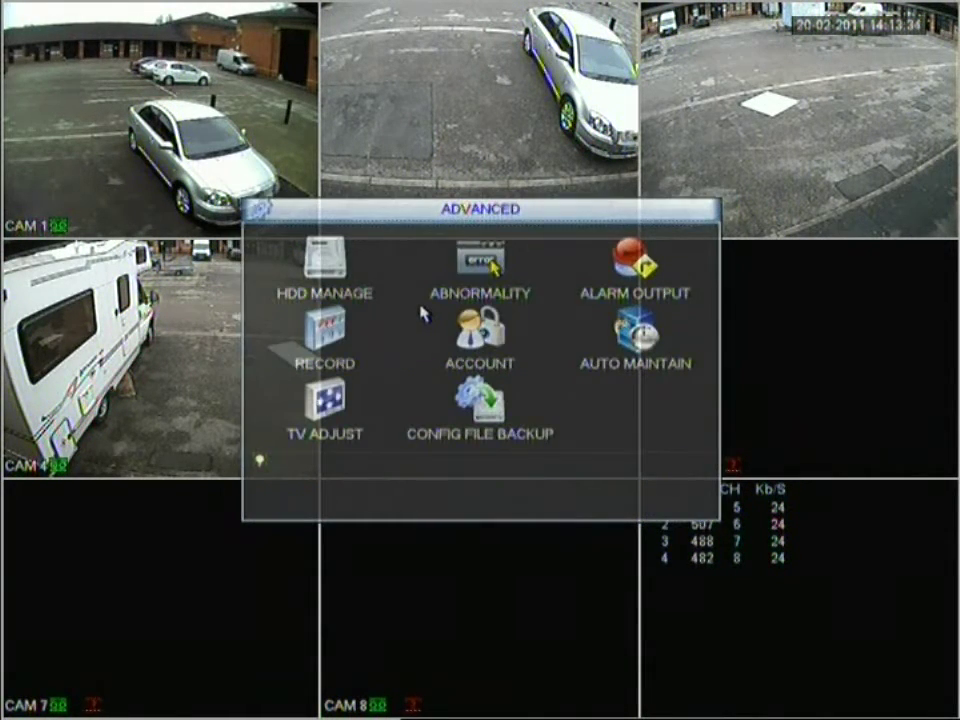
key(Return)
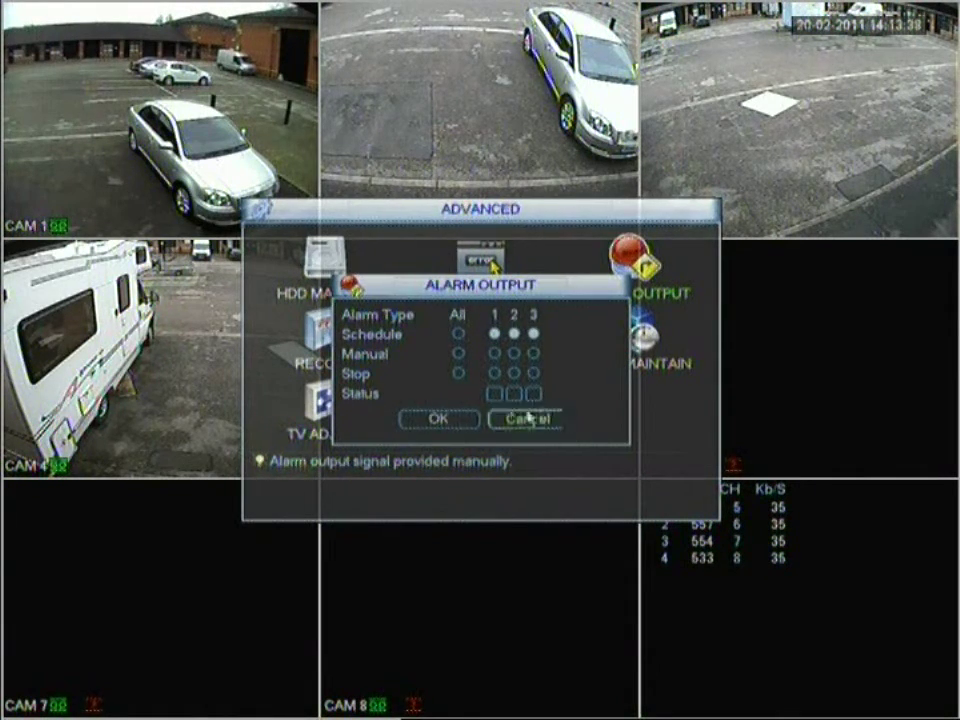
key(Escape)
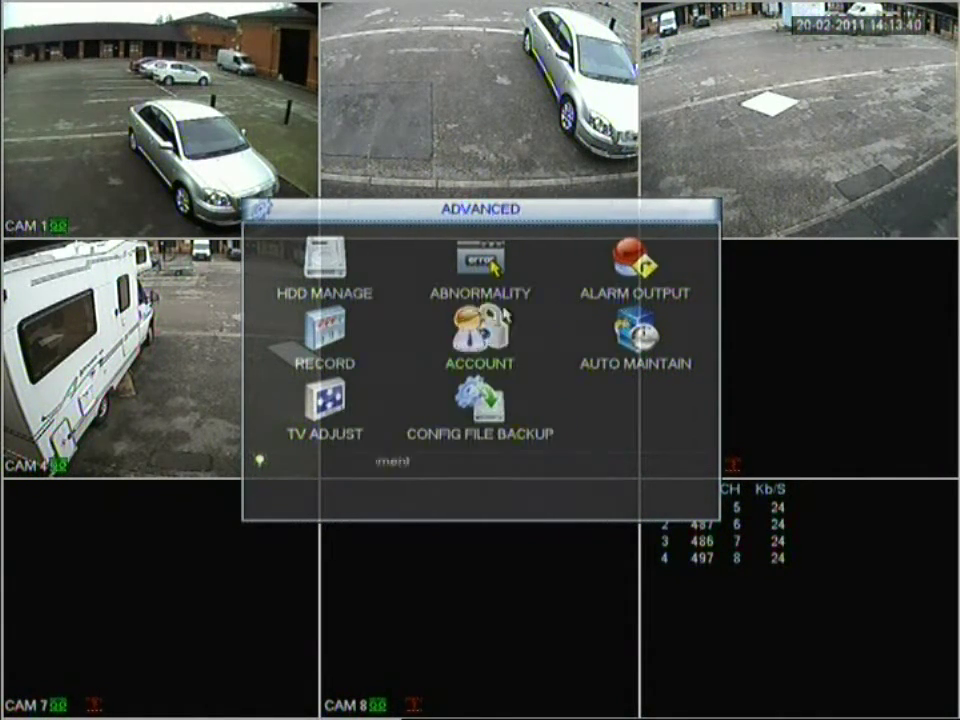
- Try the Stop and Manual record modes on channels 3 and 4, return both to Schedule and confirm
key(Right)
key(Return)
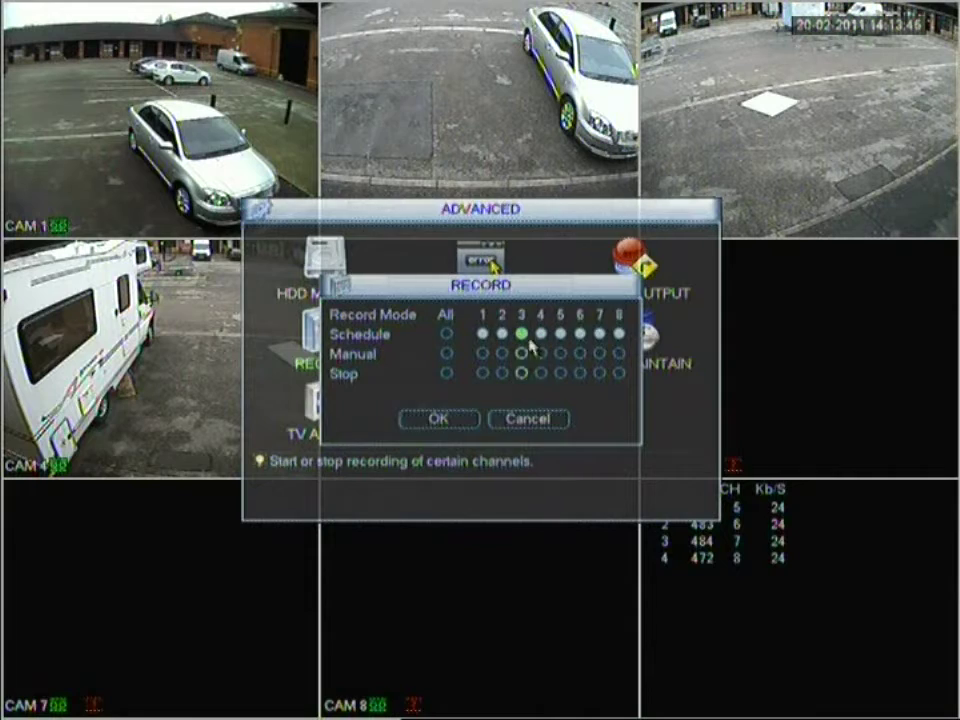
click(521, 374)
click(540, 374)
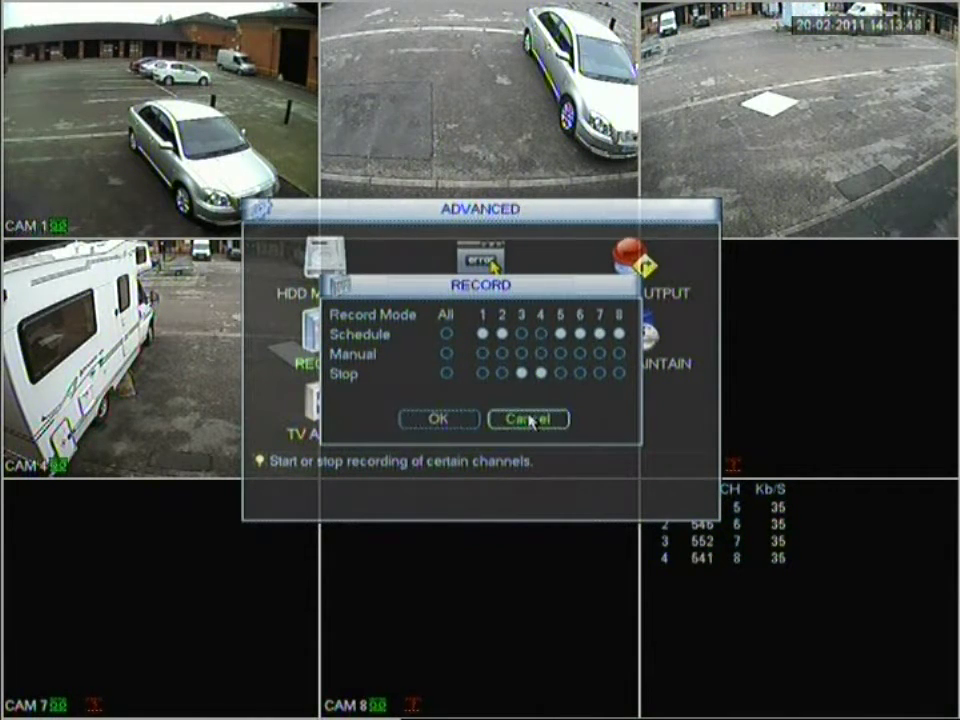
click(521, 354)
click(541, 354)
click(521, 334)
click(541, 334)
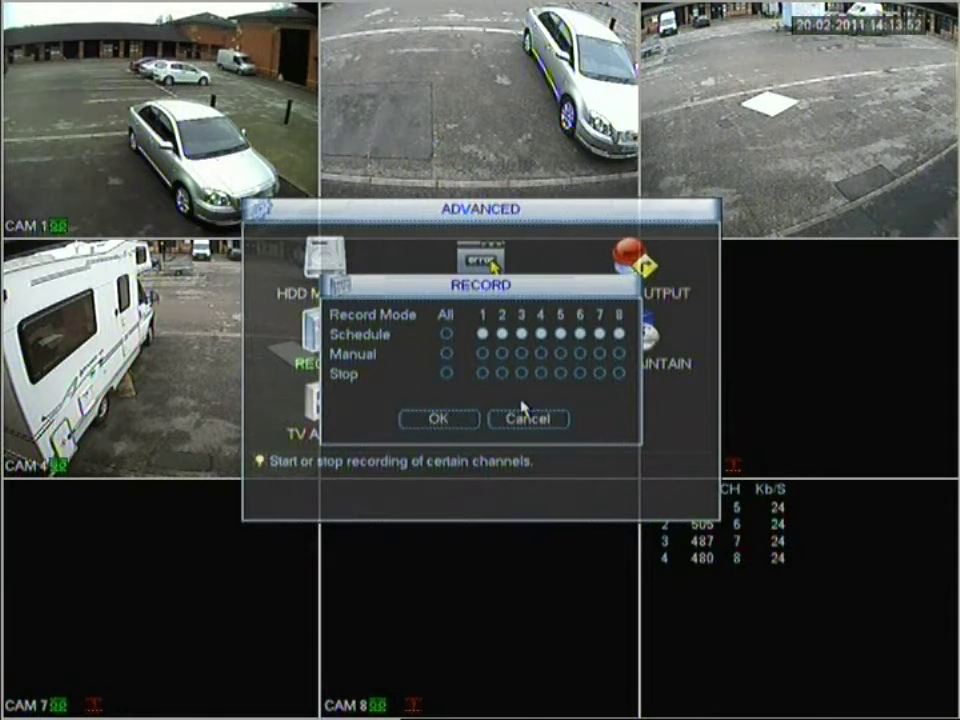
click(437, 414)
- Open the account list and select the locally logged-in admin user
click(474, 345)
click(337, 250)
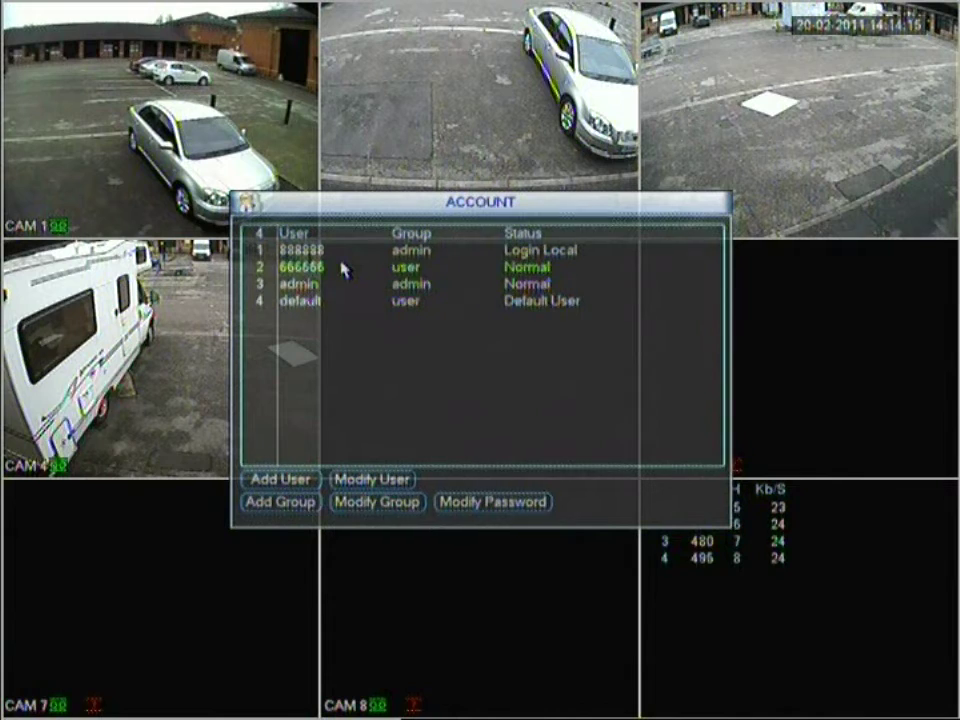
click(336, 257)
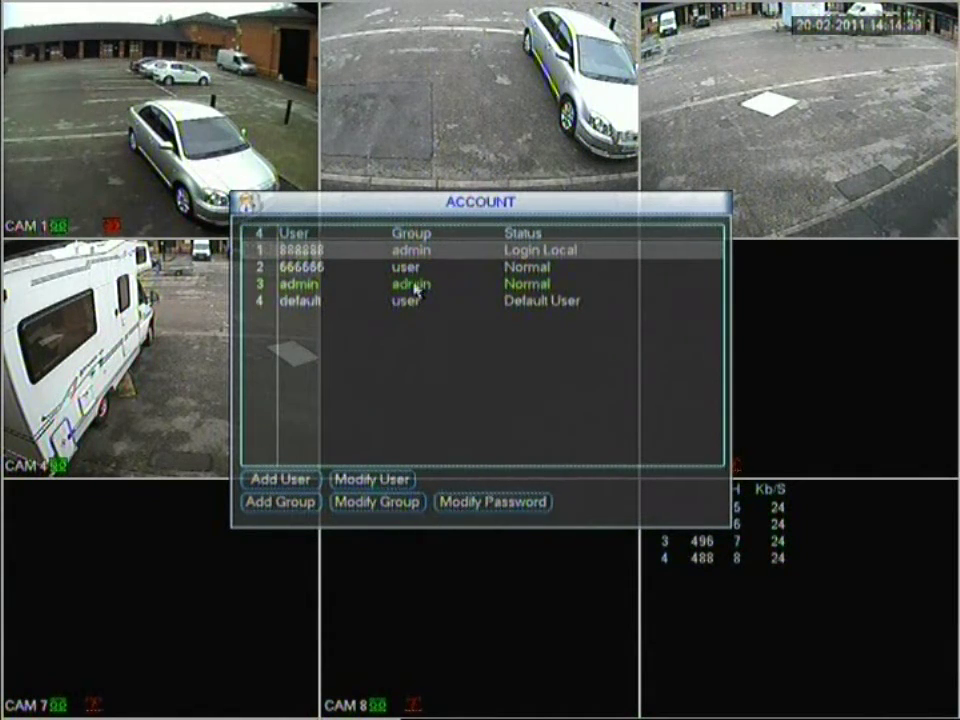
- Examine the fields and the authority list for adding a user in the admin group, leaving without saving
click(281, 482)
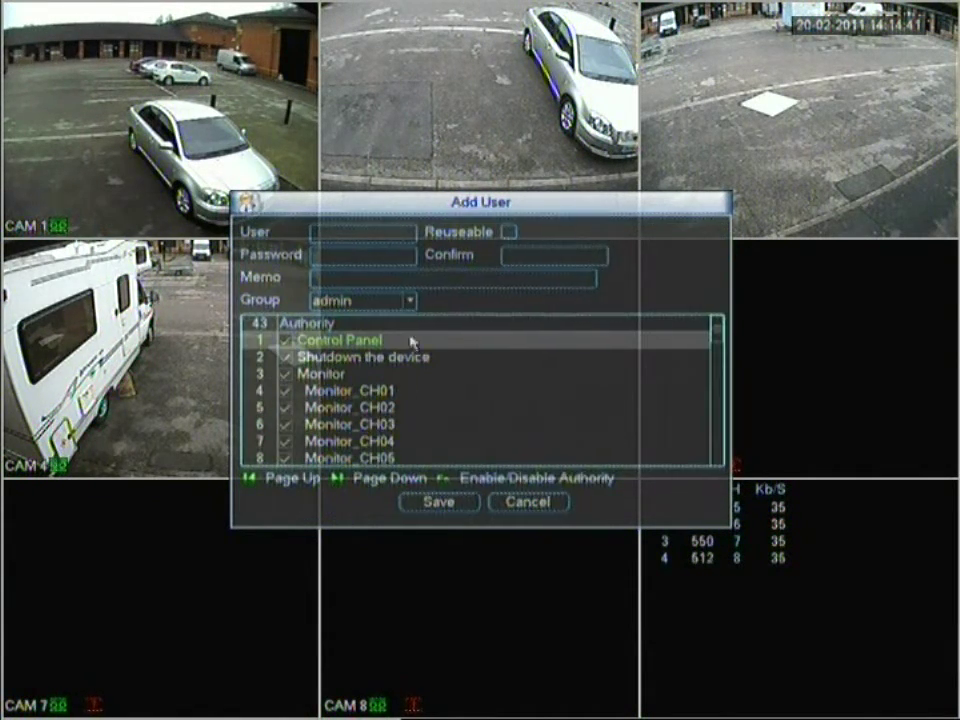
scroll(420, 407, down, 7)
scroll(390, 418, down, 4)
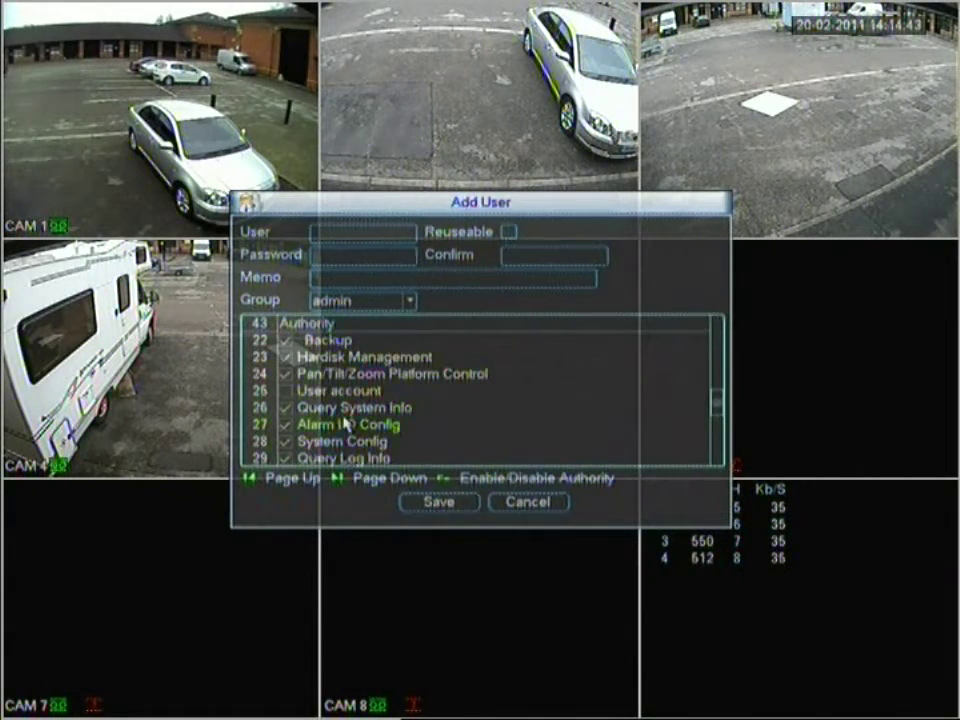
scroll(345, 430, up, 5)
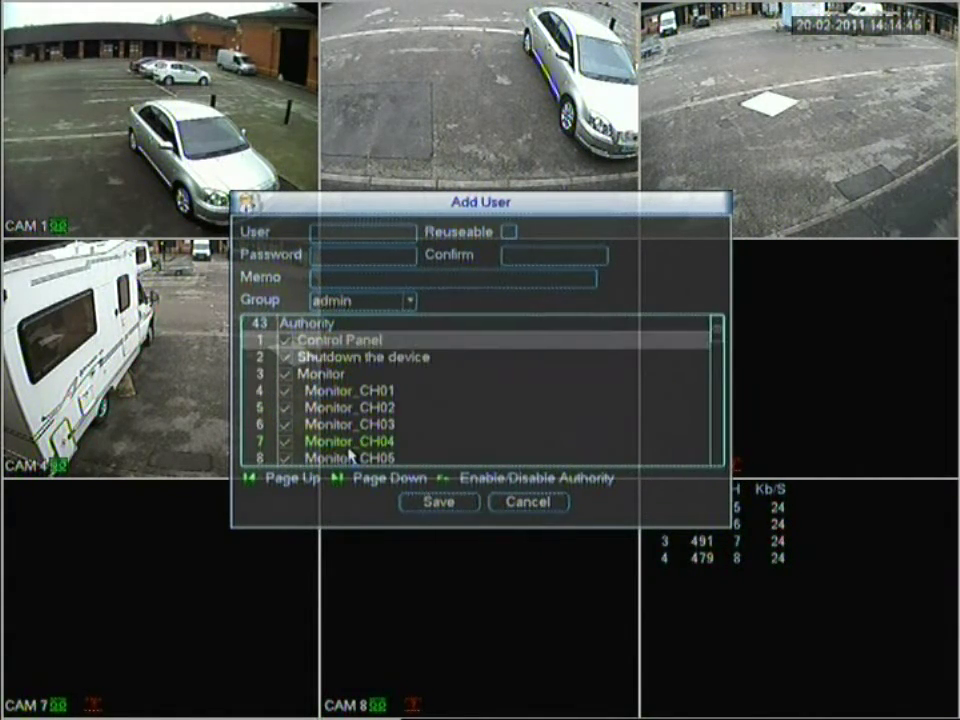
scroll(385, 362, down, 4)
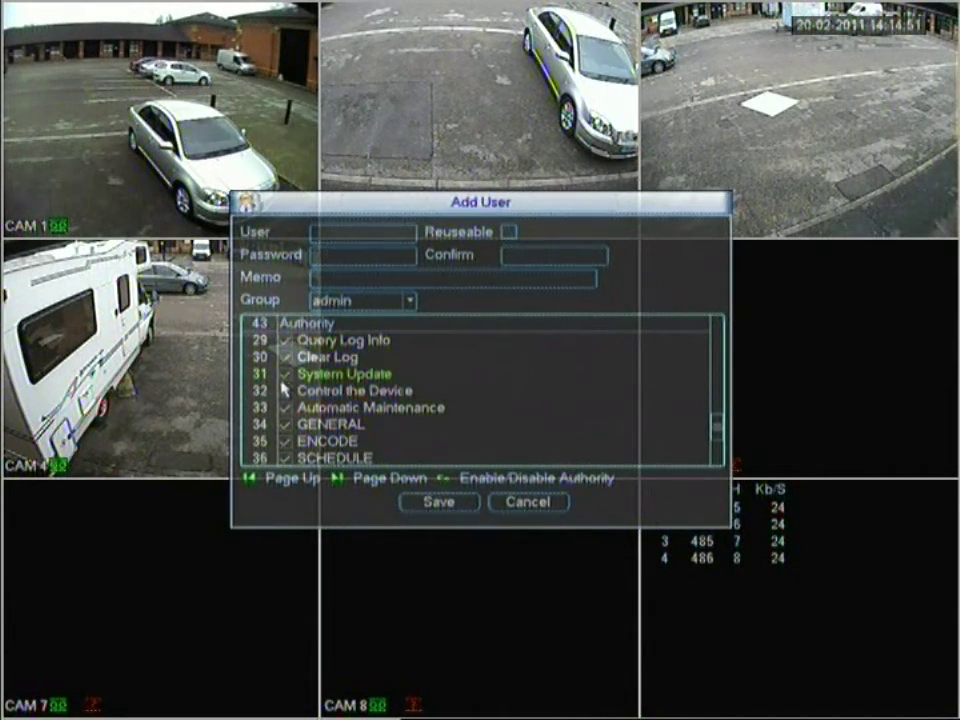
scroll(284, 390, up, 5)
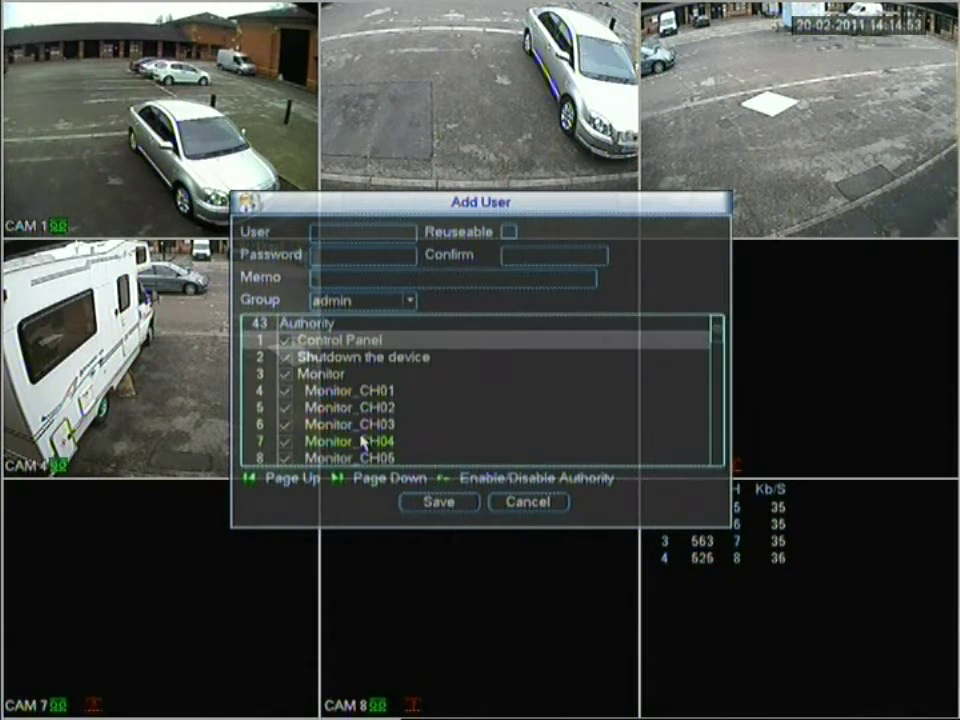
click(333, 284)
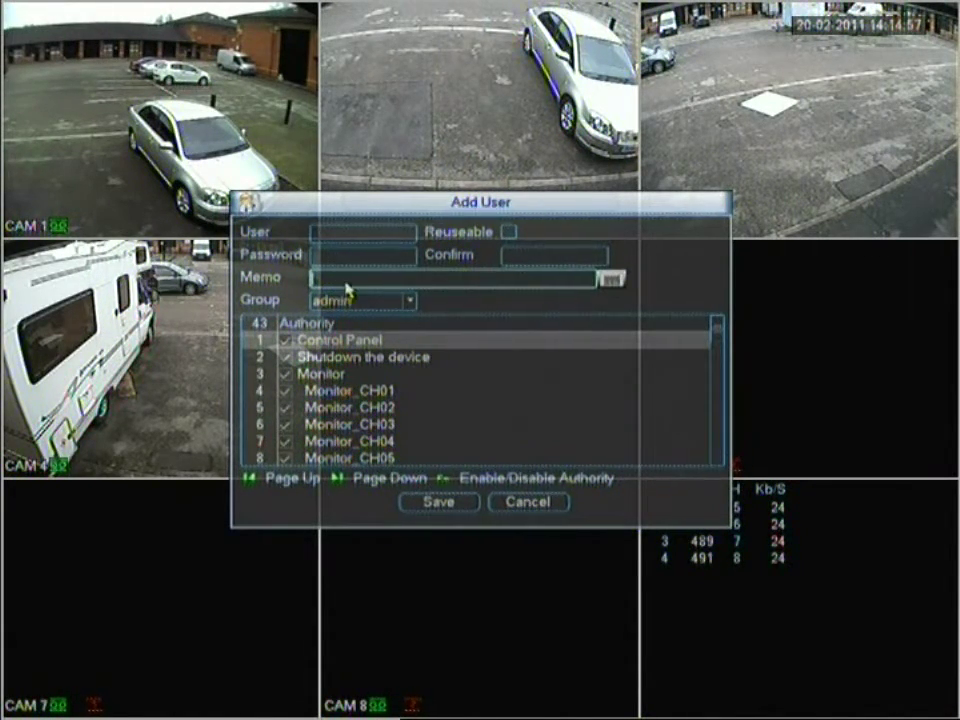
right_click(456, 286)
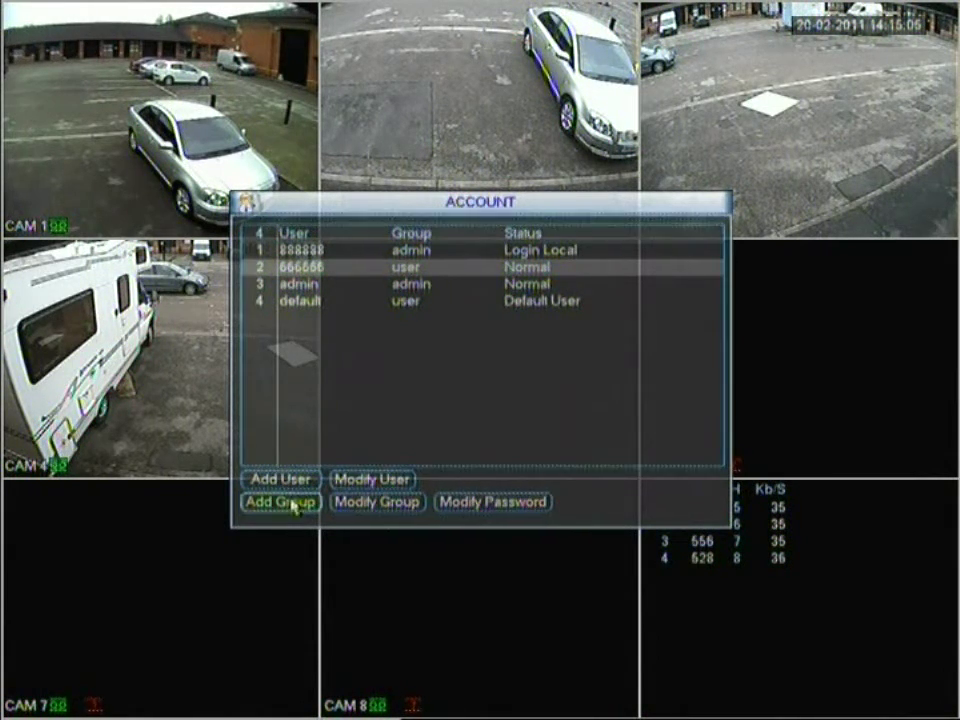
- View the Modify User settings of the second listed account, in the user group, and leave account management without saving
click(372, 481)
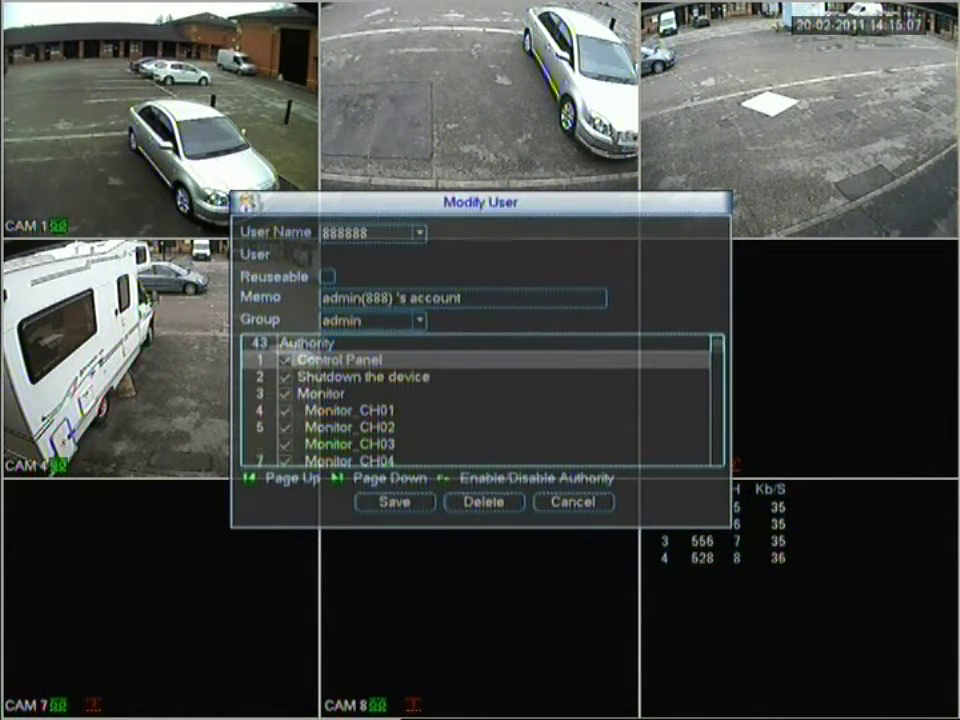
right_click(384, 276)
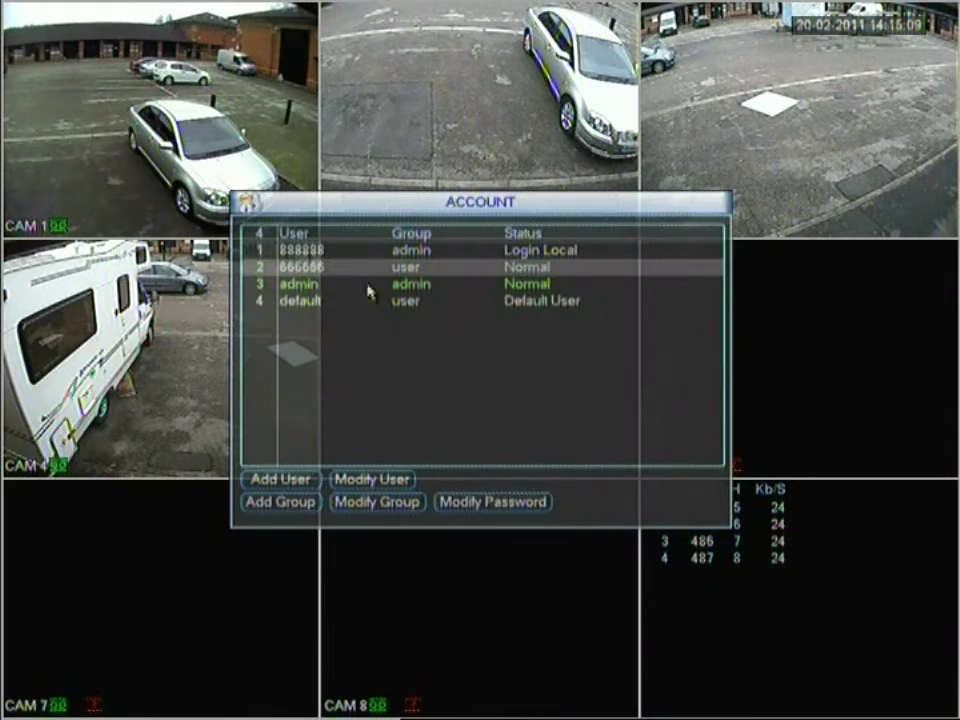
click(355, 481)
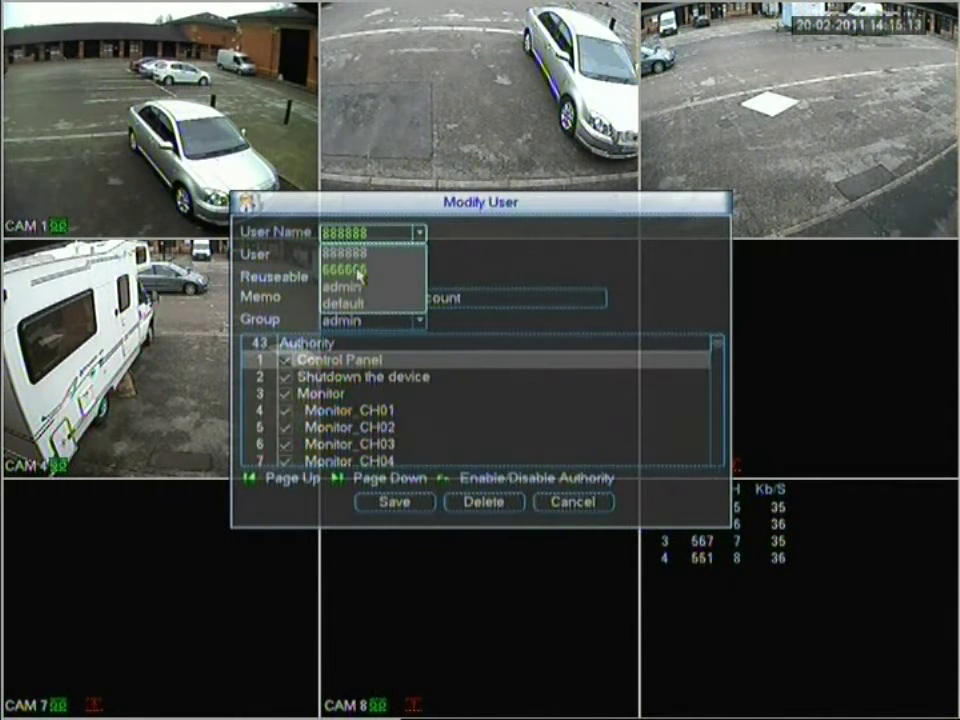
click(361, 272)
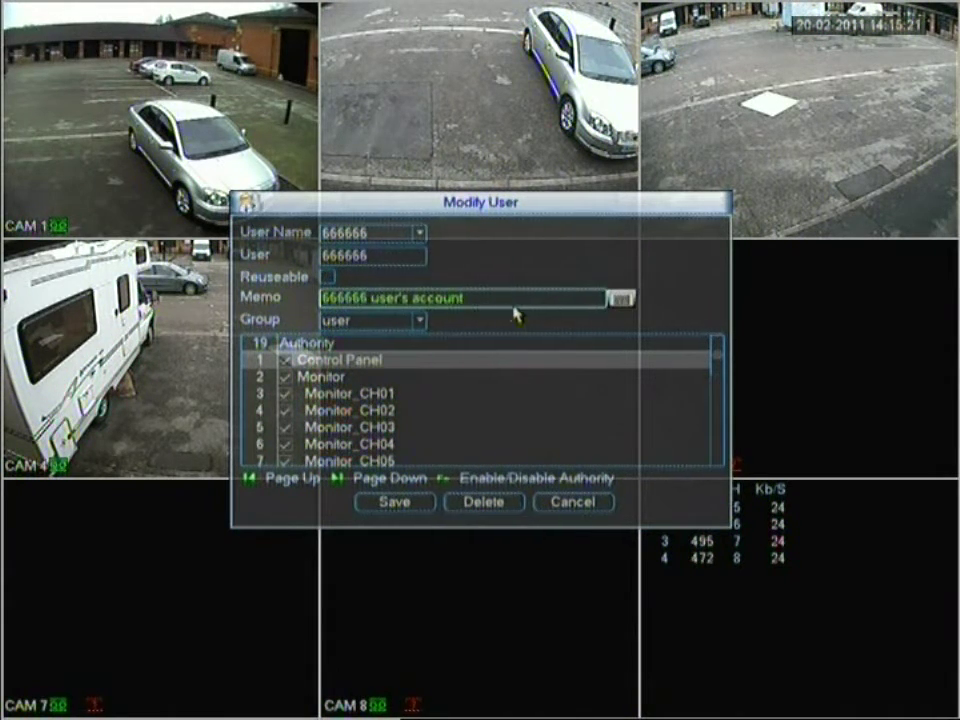
right_click(432, 472)
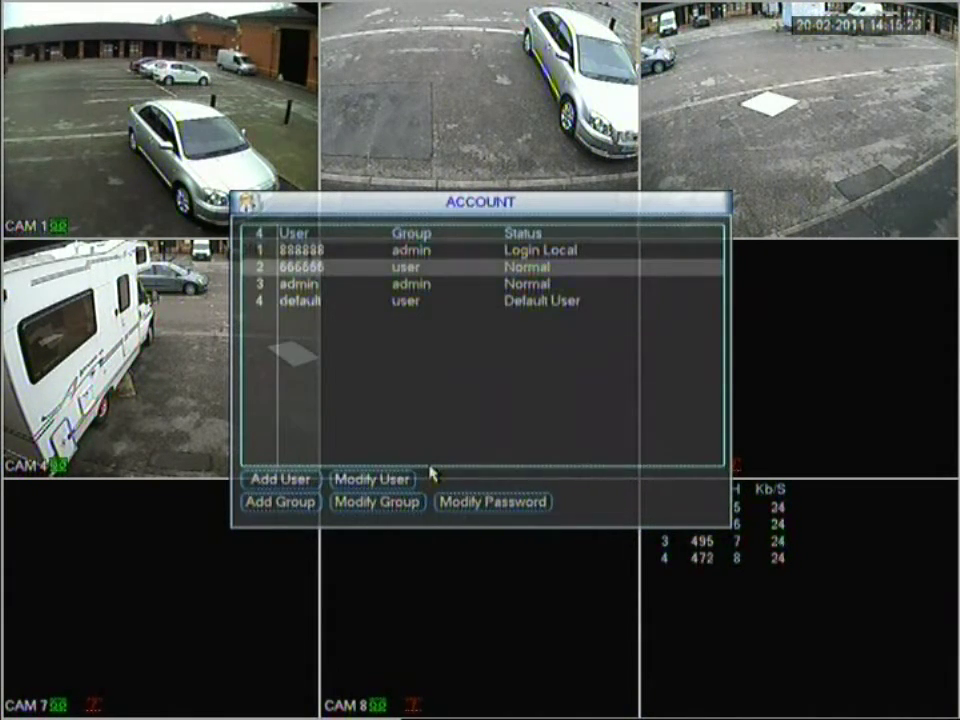
right_click(499, 342)
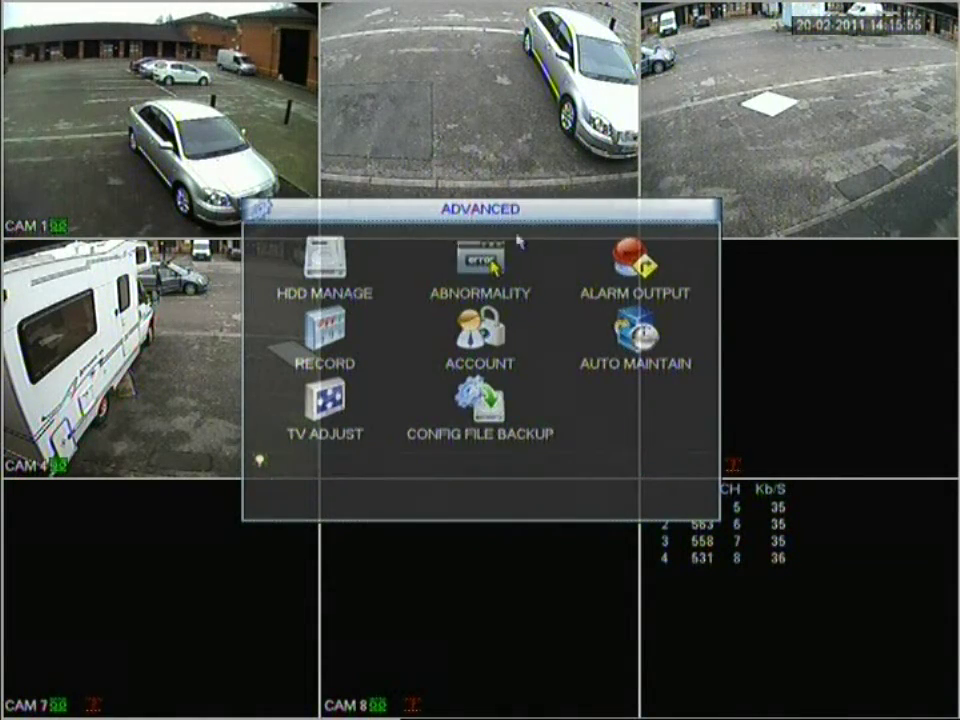
- Set the automatic system reboot to Every Tuesday in the auto maintenance settings
click(662, 358)
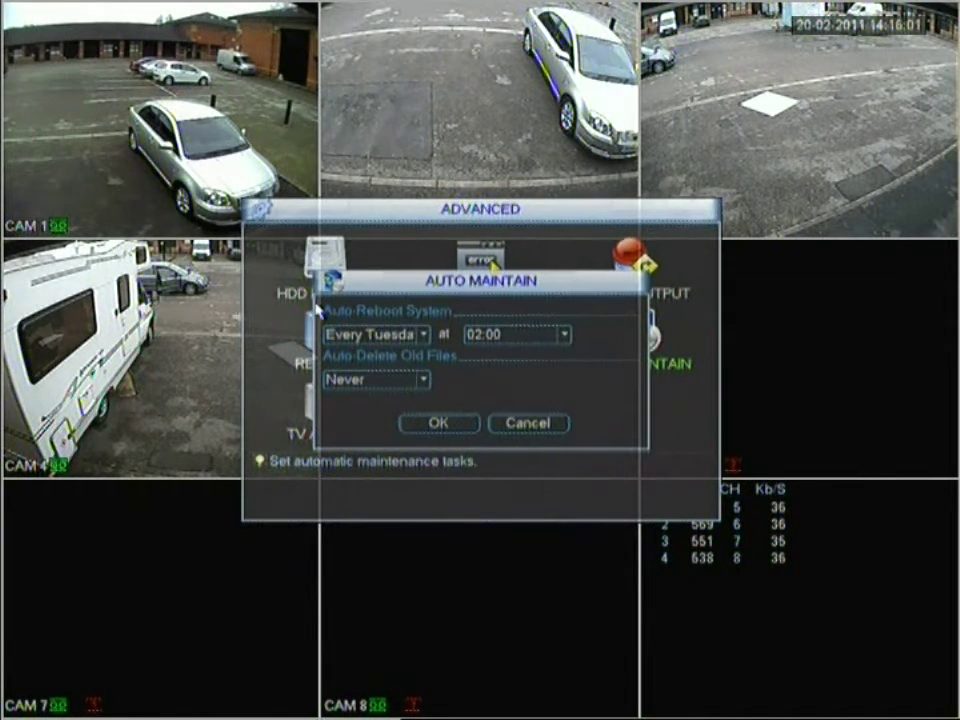
click(408, 335)
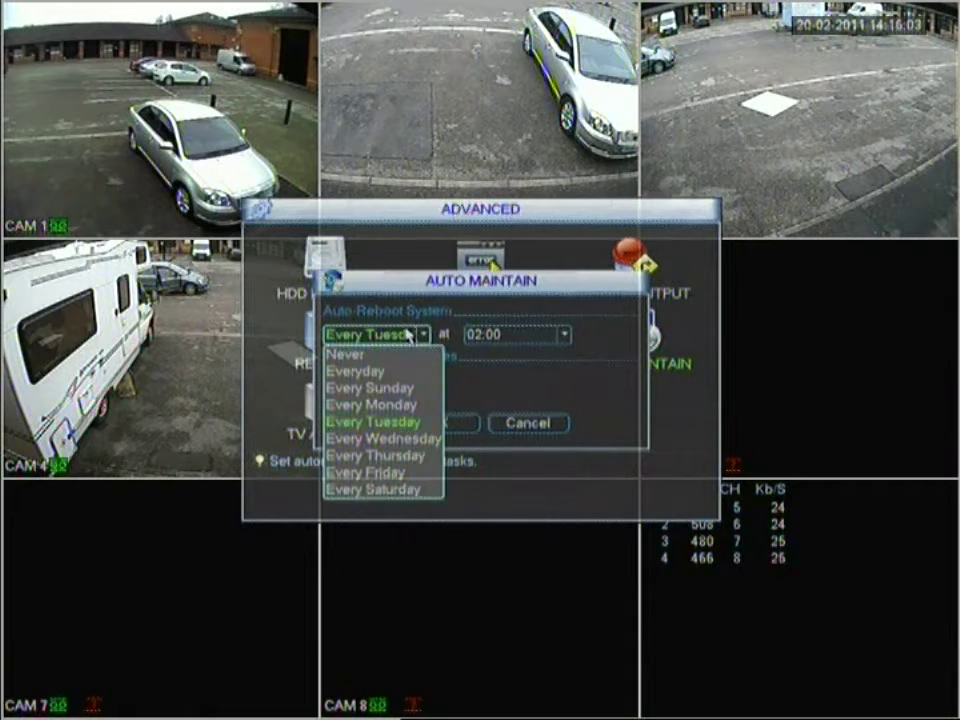
click(411, 422)
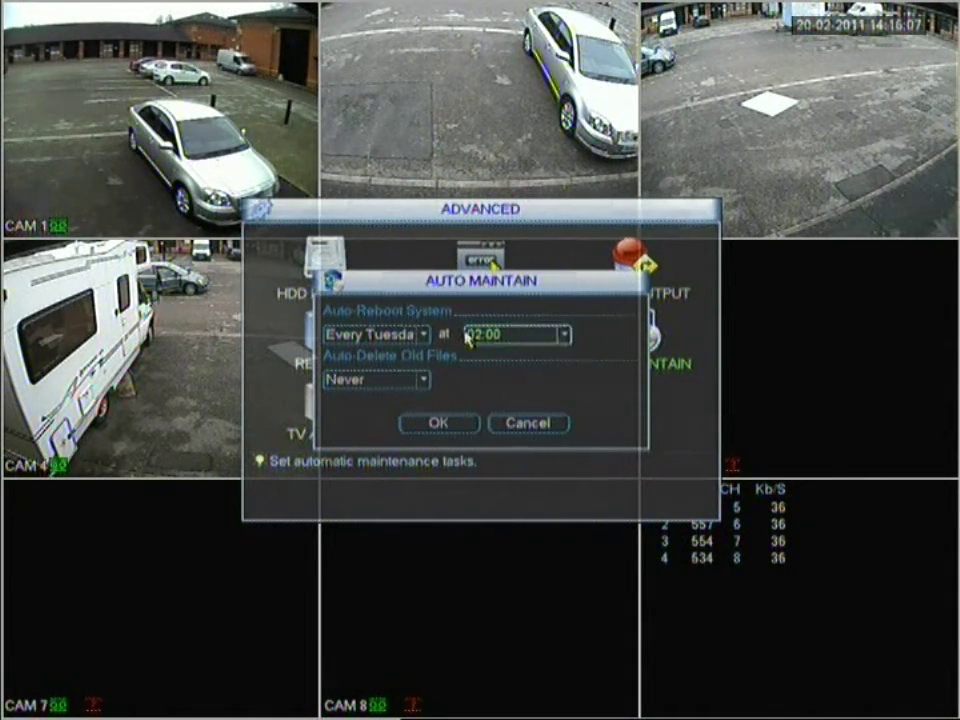
- Try the Custom option for auto-deleting old files with its day-count entry, and restore Never
click(389, 384)
click(369, 413)
click(478, 381)
click(486, 386)
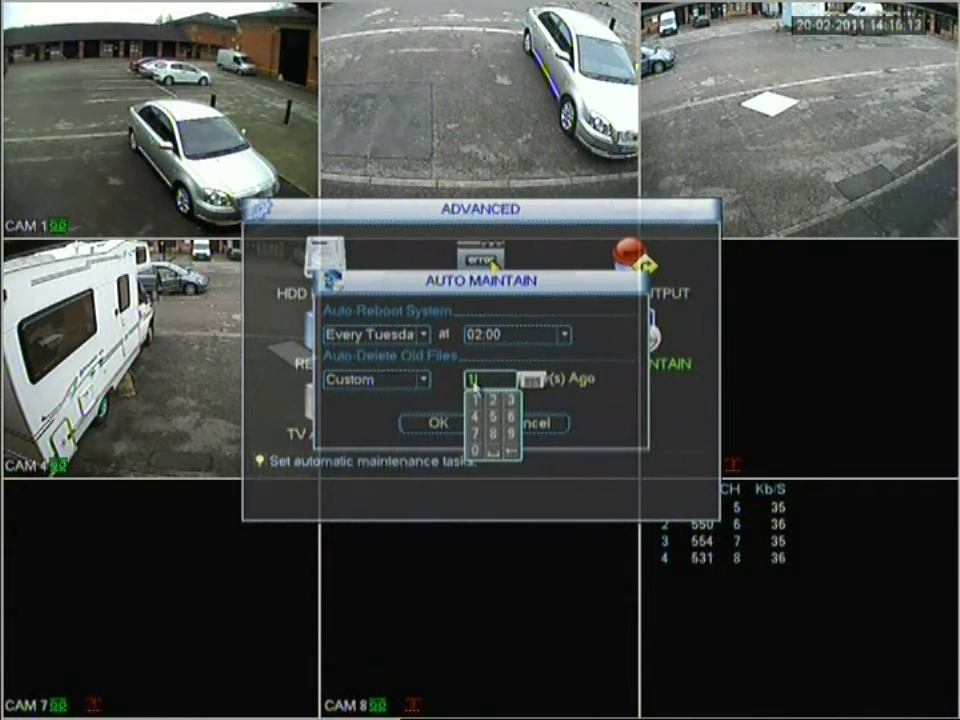
click(403, 387)
click(403, 386)
click(403, 398)
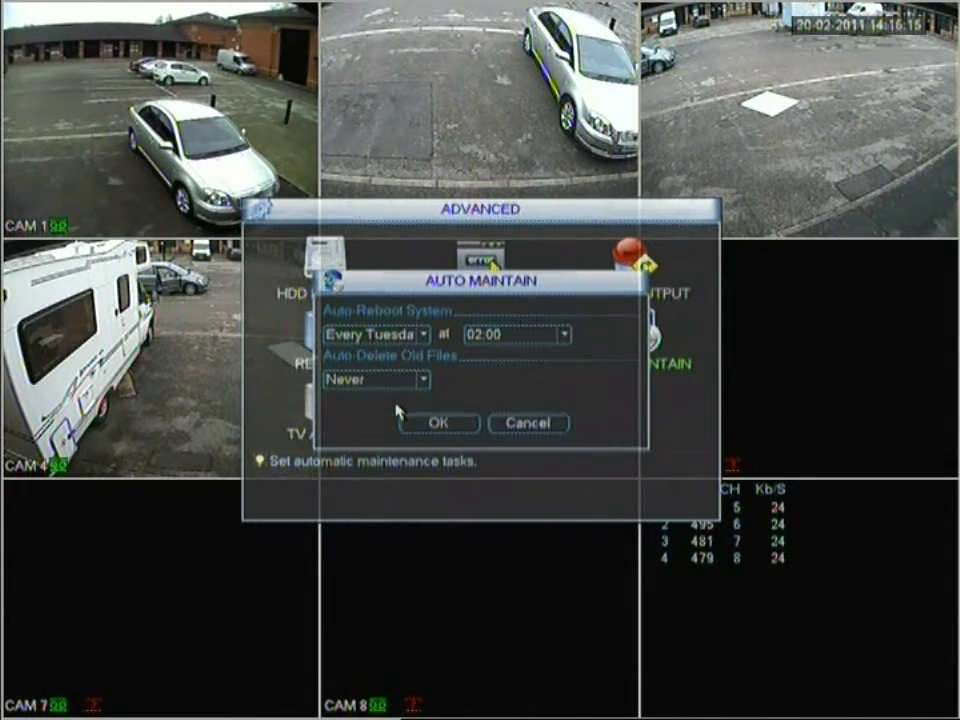
- Check the Custom auto-delete option again, set auto-deletion of old files to Never, and save the auto maintenance settings
click(422, 382)
click(410, 413)
click(470, 384)
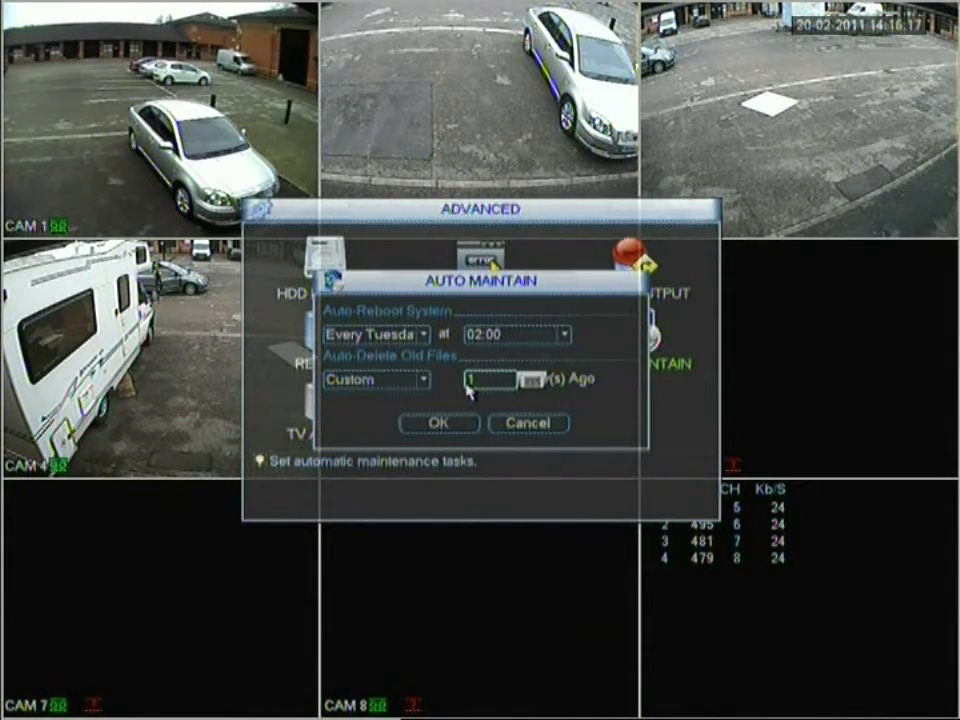
click(405, 378)
click(408, 398)
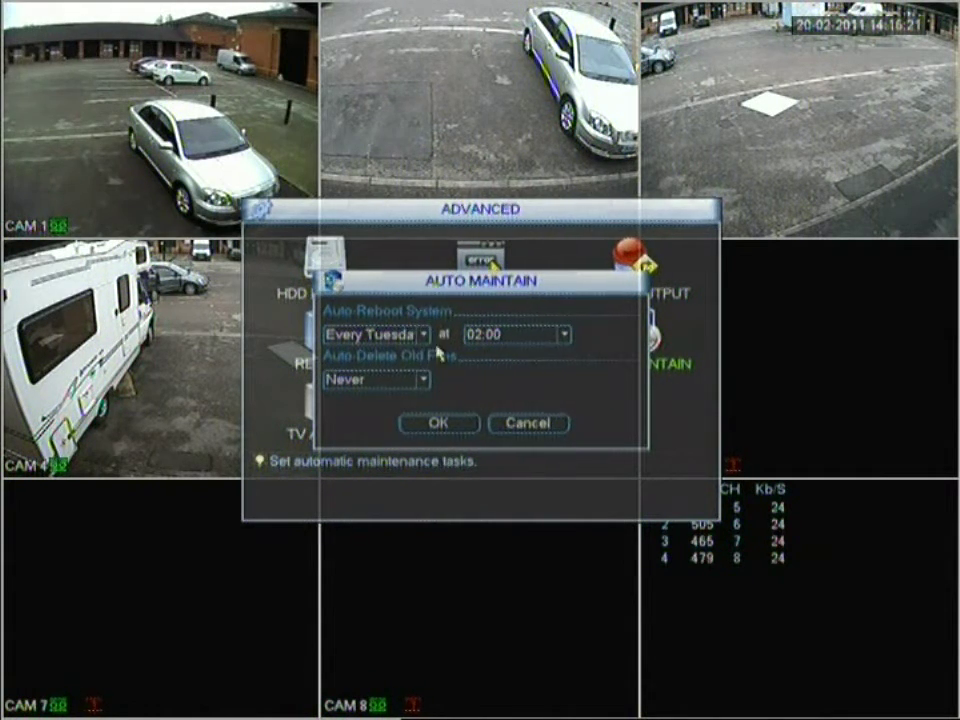
click(474, 426)
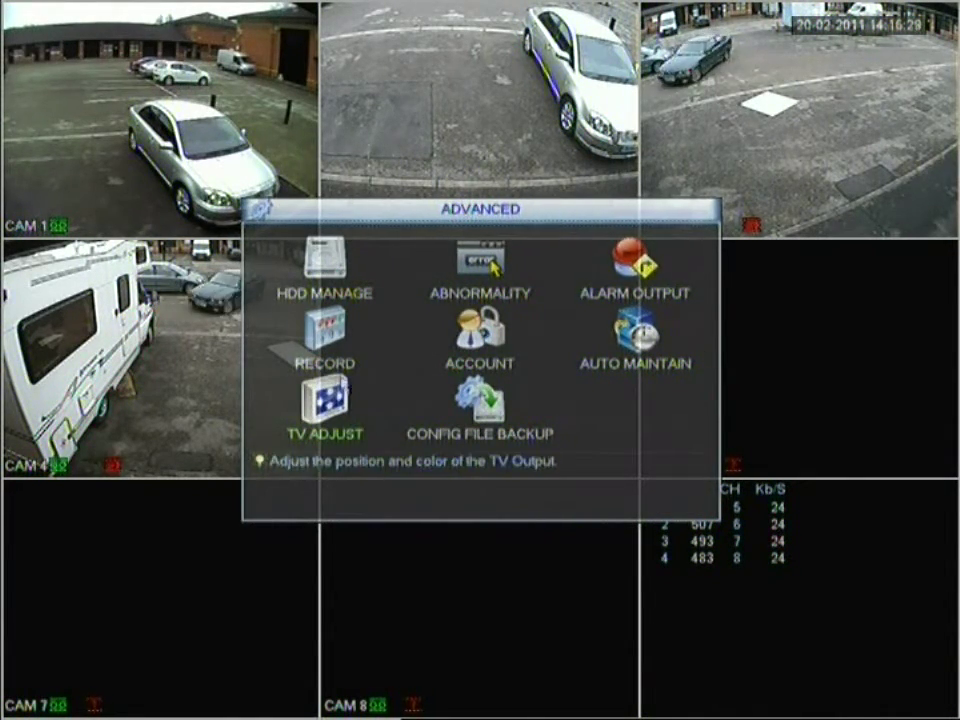
- Examine the TV output deflate adjustments, keep Bottom Deflate at 0, and close the TV adjustment settings
click(333, 405)
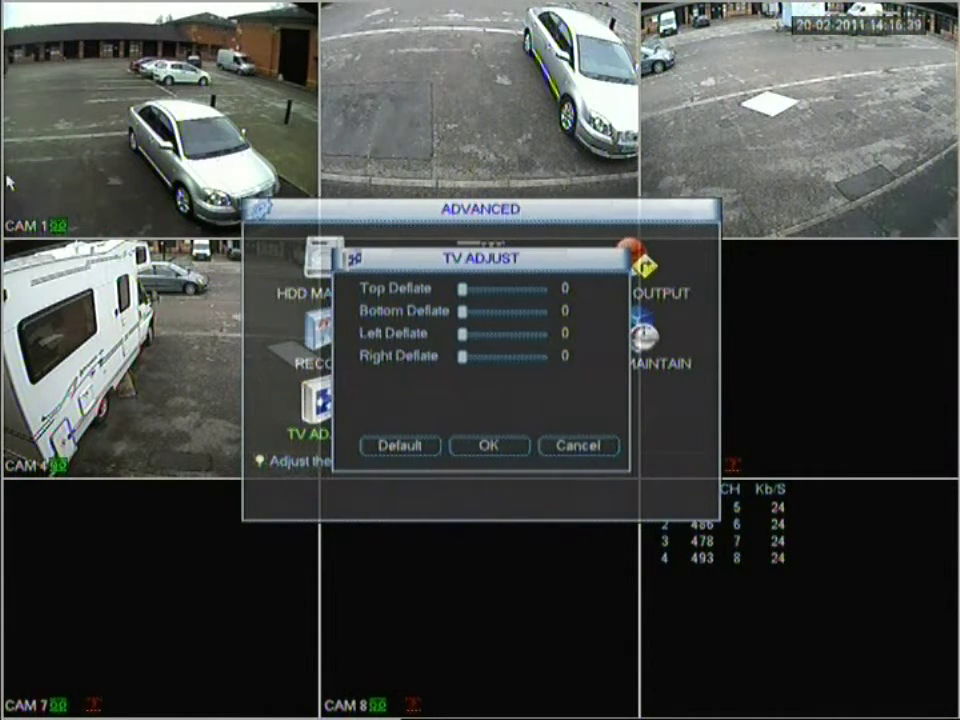
mouse_move(463, 311)
mouse_down()
mouse_move(476, 308)
mouse_move(444, 313)
mouse_up()
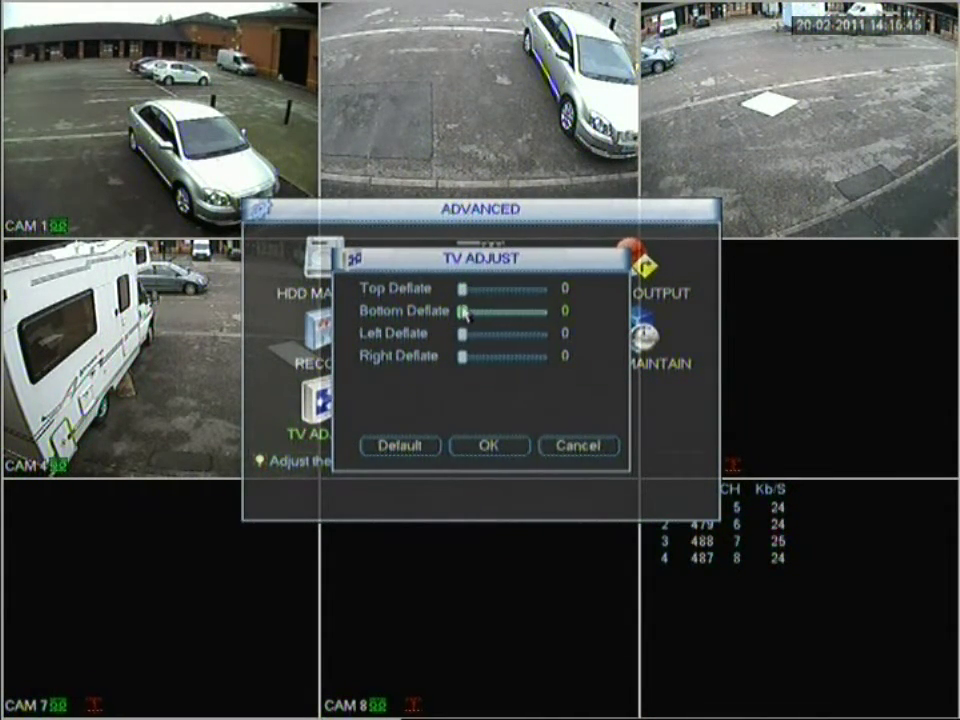
click(460, 446)
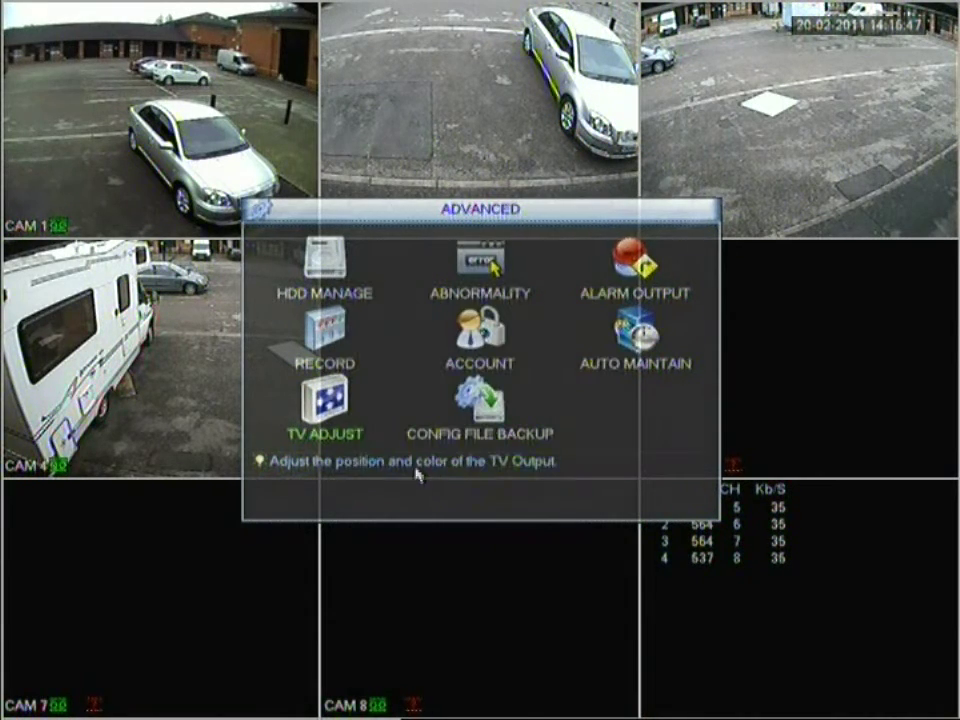
- Examine the USB devices list and the export and import options for config file backup, and return to the main menu
click(489, 407)
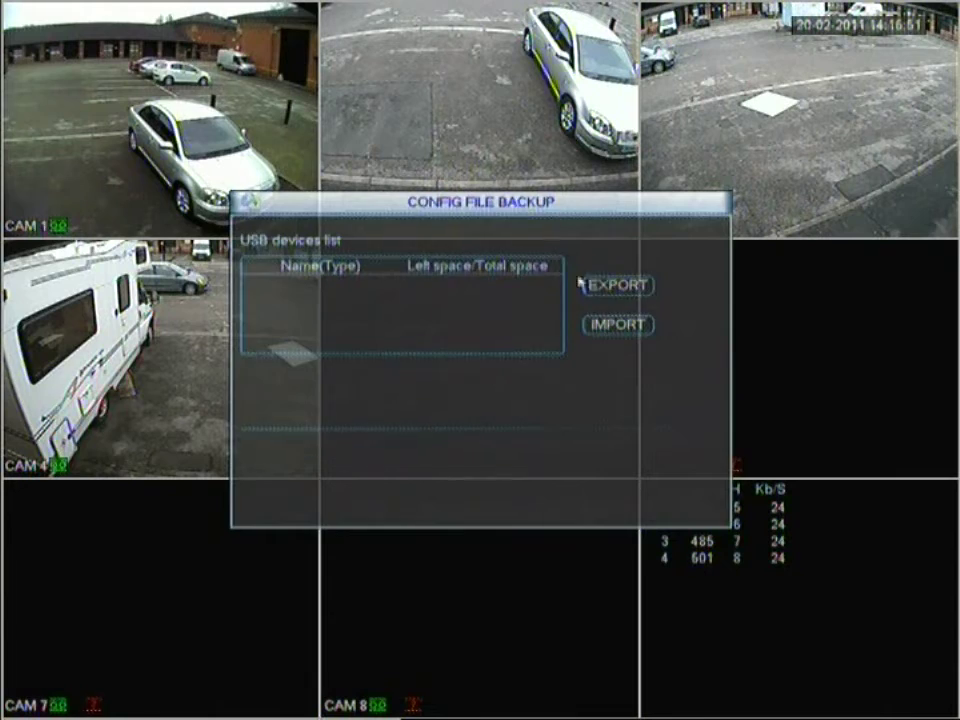
right_click(478, 296)
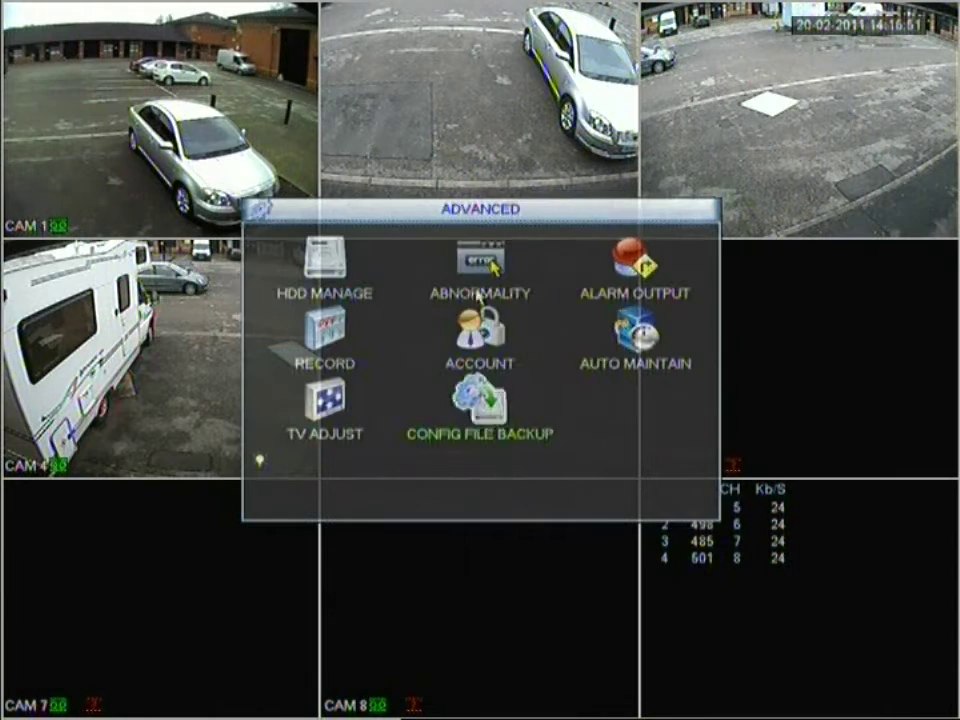
click(489, 433)
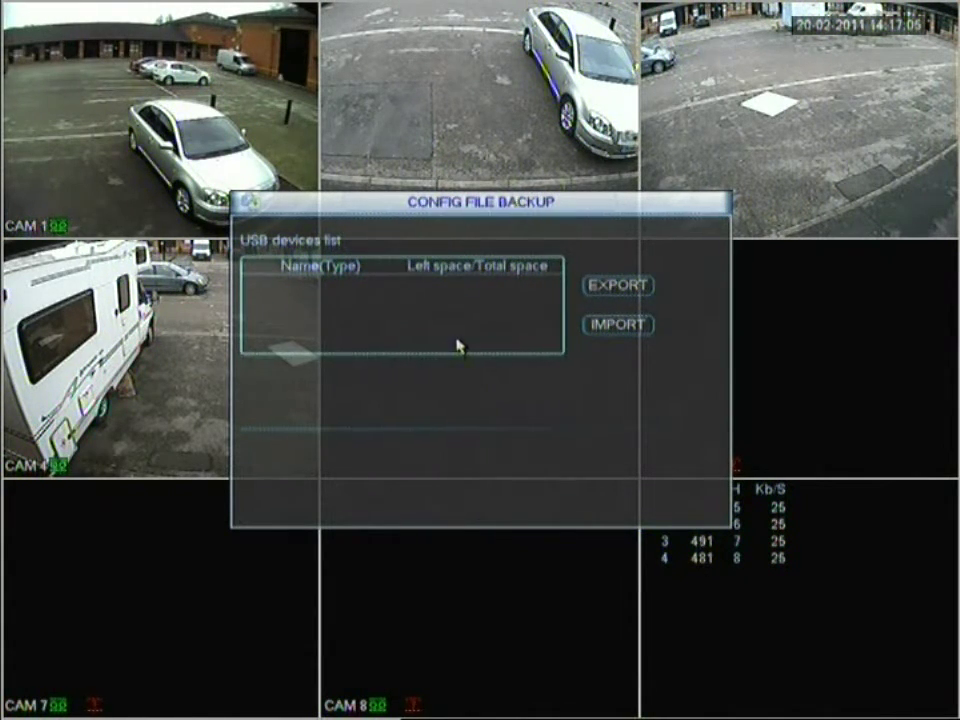
right_click(527, 405)
click(537, 426)
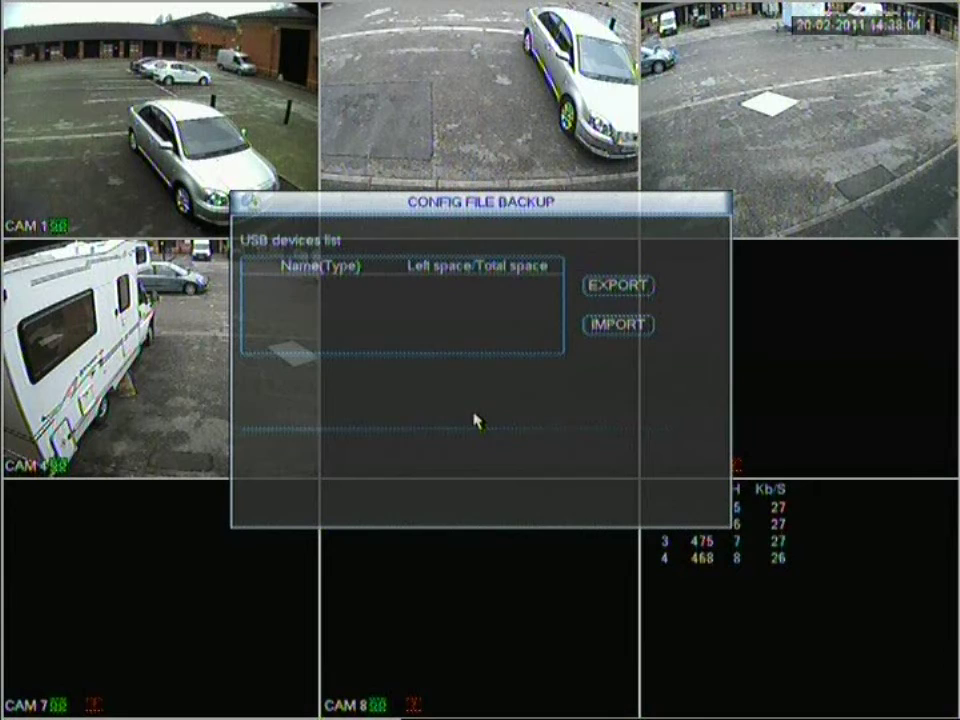
right_click(453, 416)
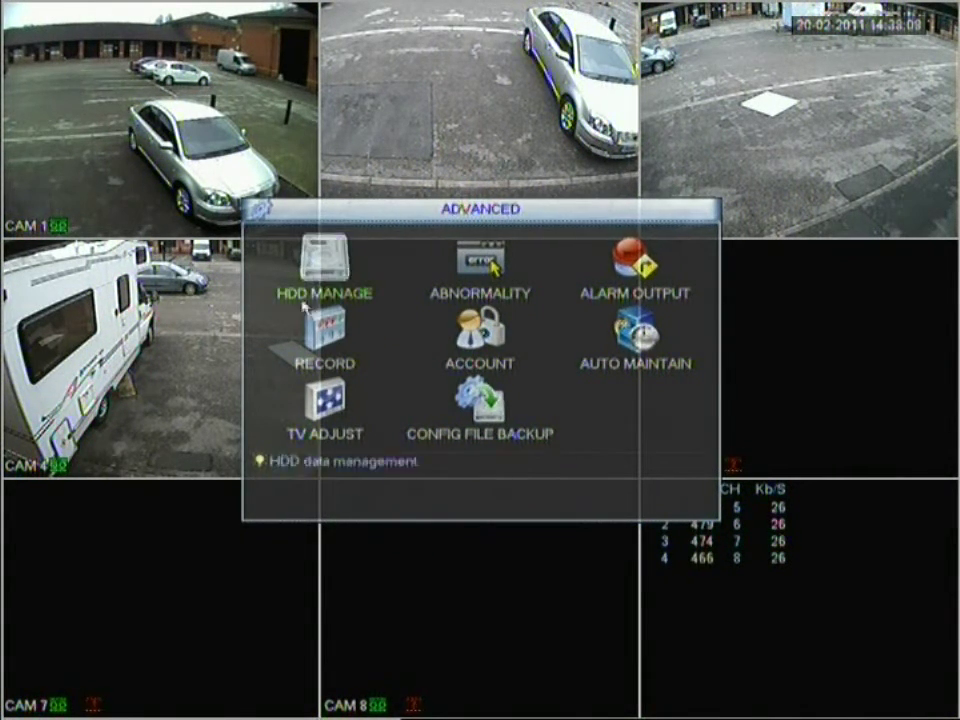
right_click(660, 501)
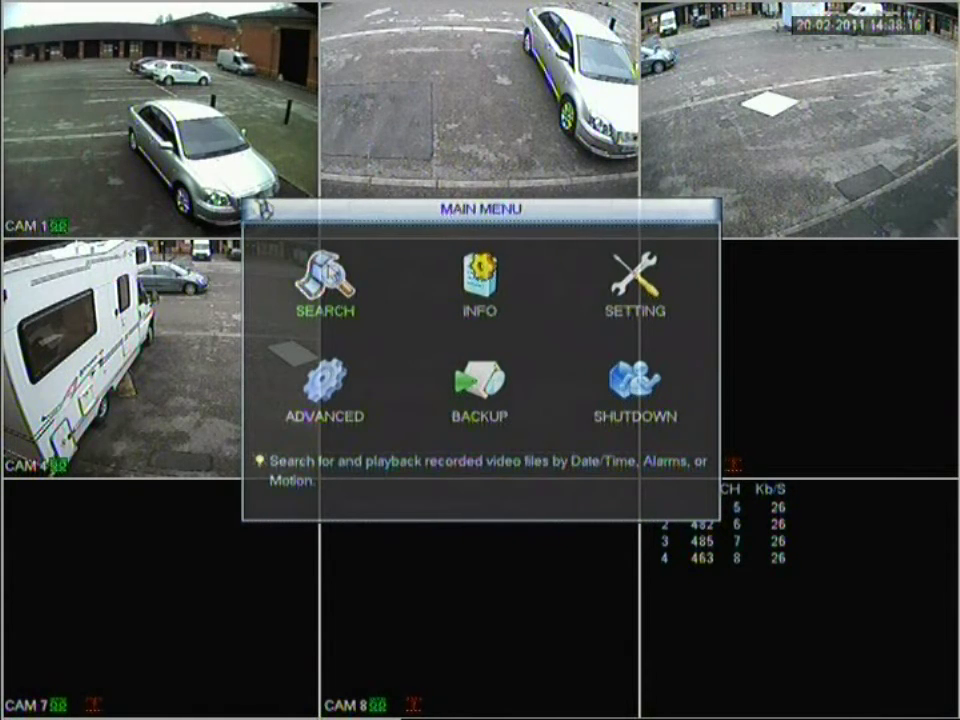
- Open the recording search, inspect the start-hour entry, and set playback to show ALL channels
click(330, 272)
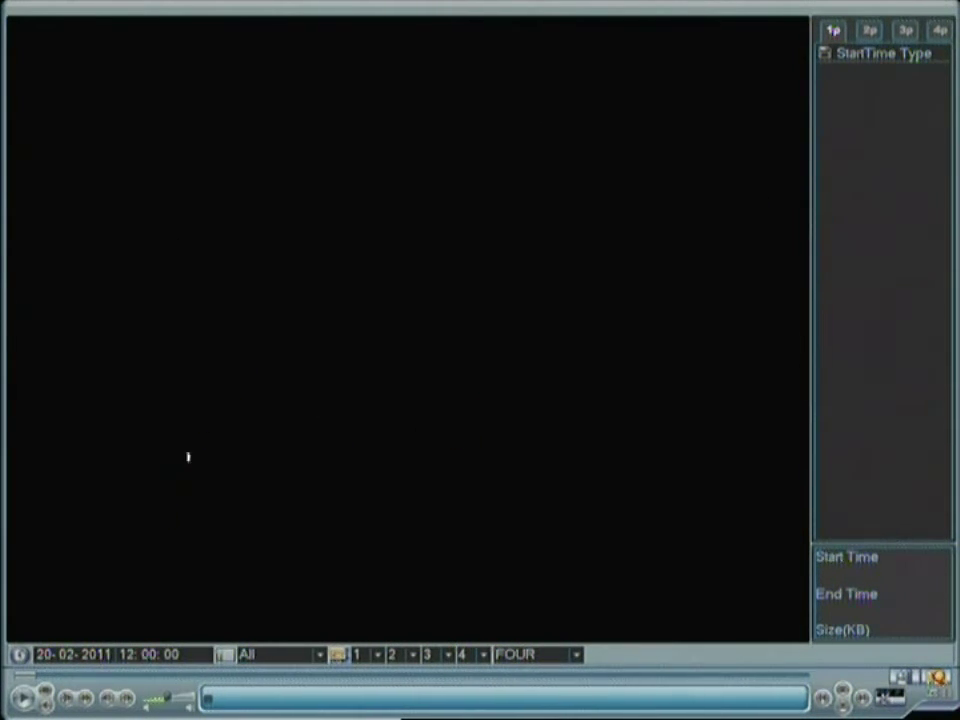
click(127, 655)
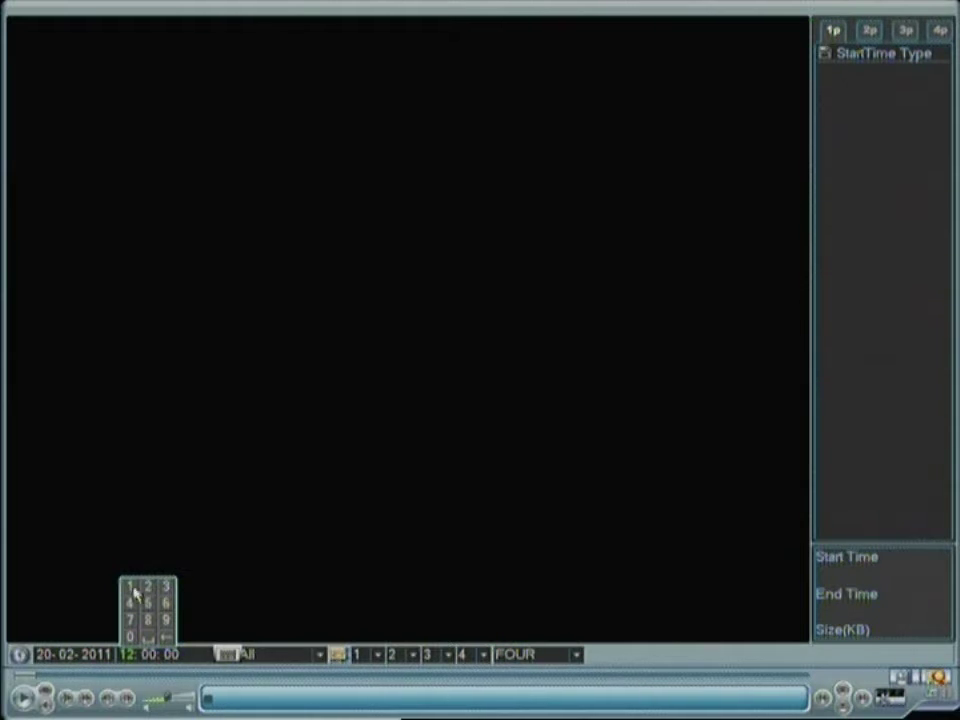
click(174, 557)
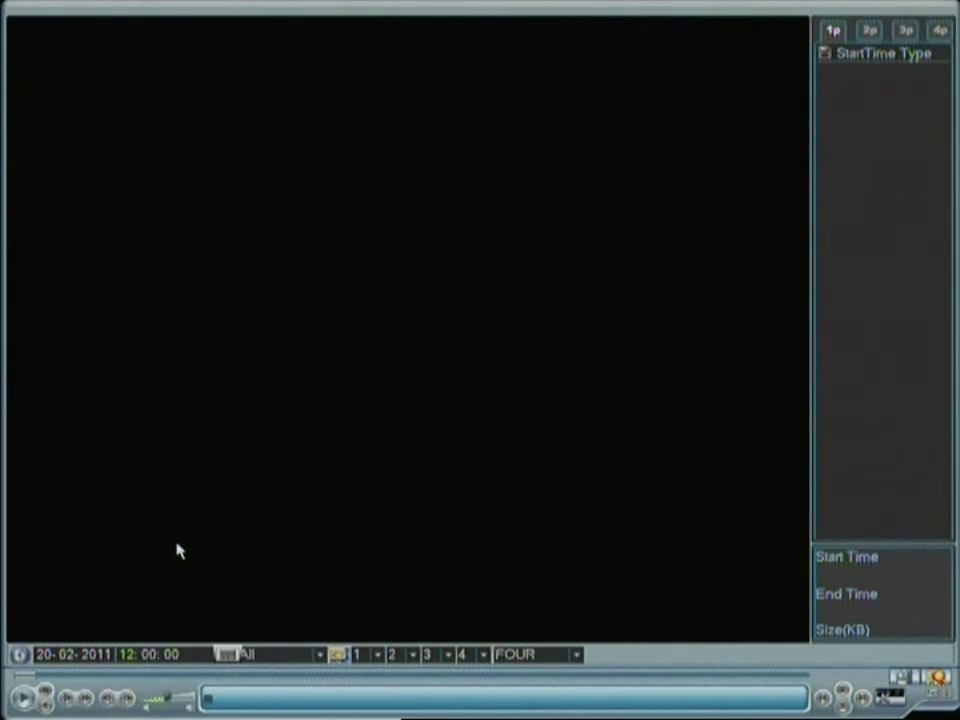
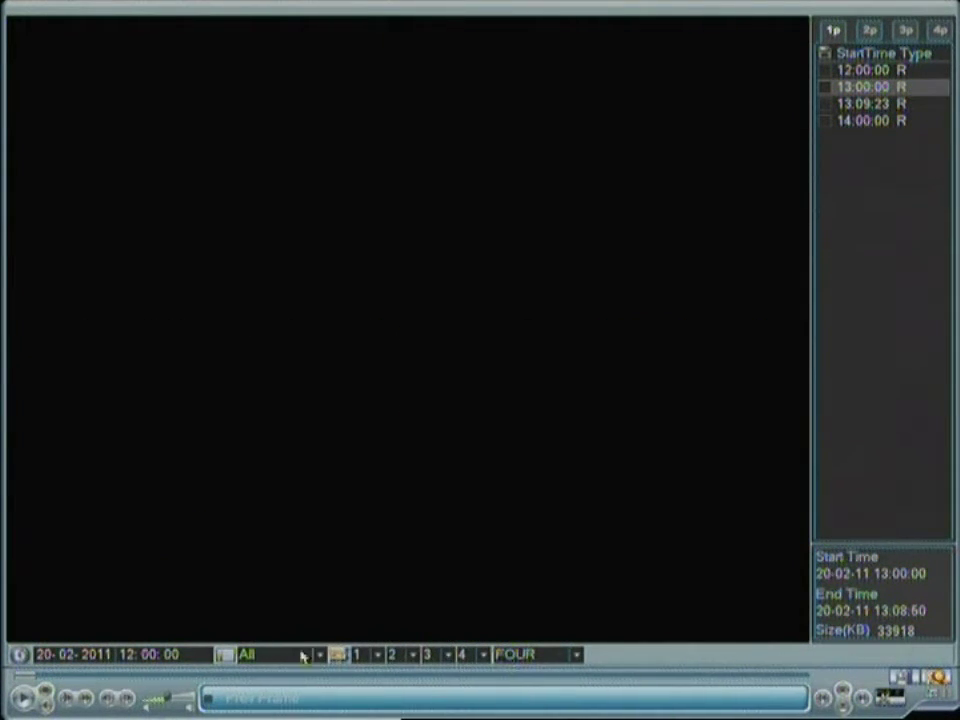
click(520, 655)
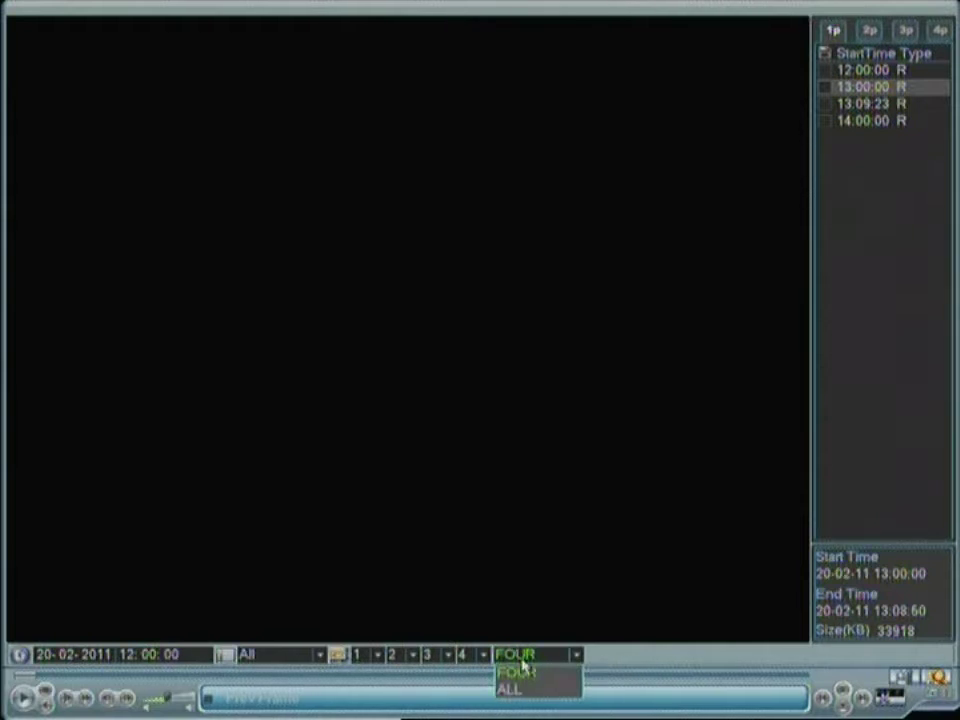
click(518, 690)
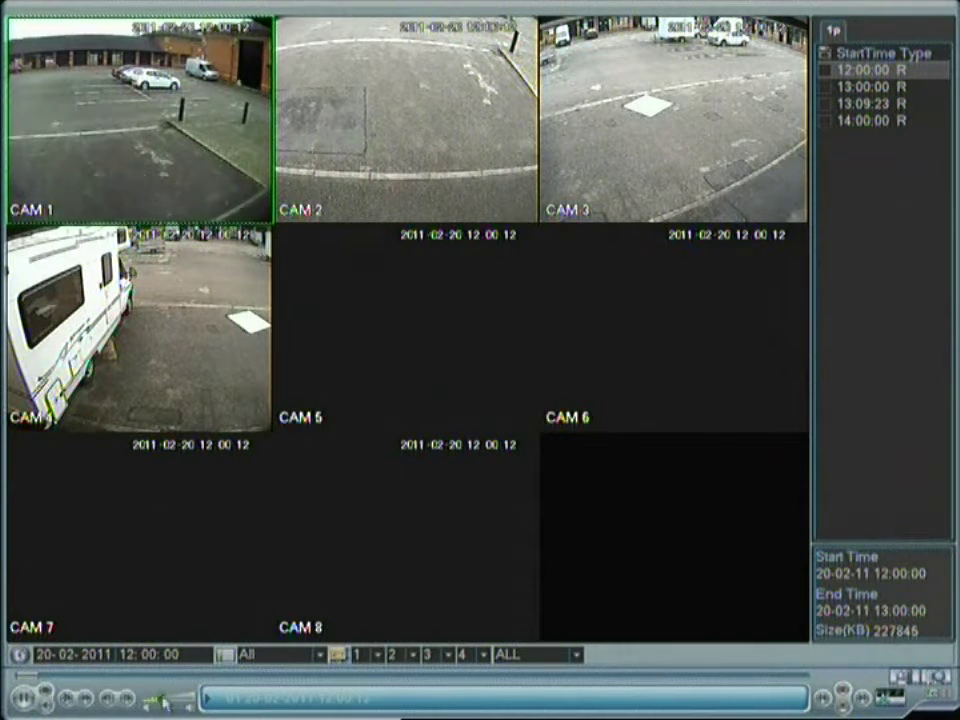
- Raise the playback volume to maximum and bring it back to about the middle
drag(143, 700, 190, 698)
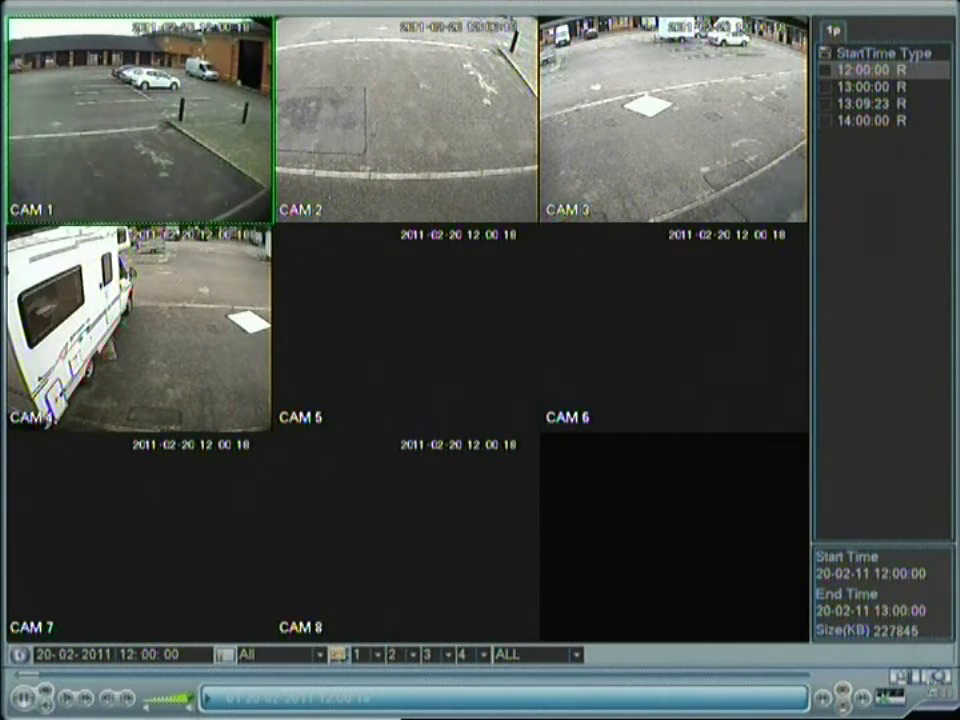
drag(202, 710, 168, 712)
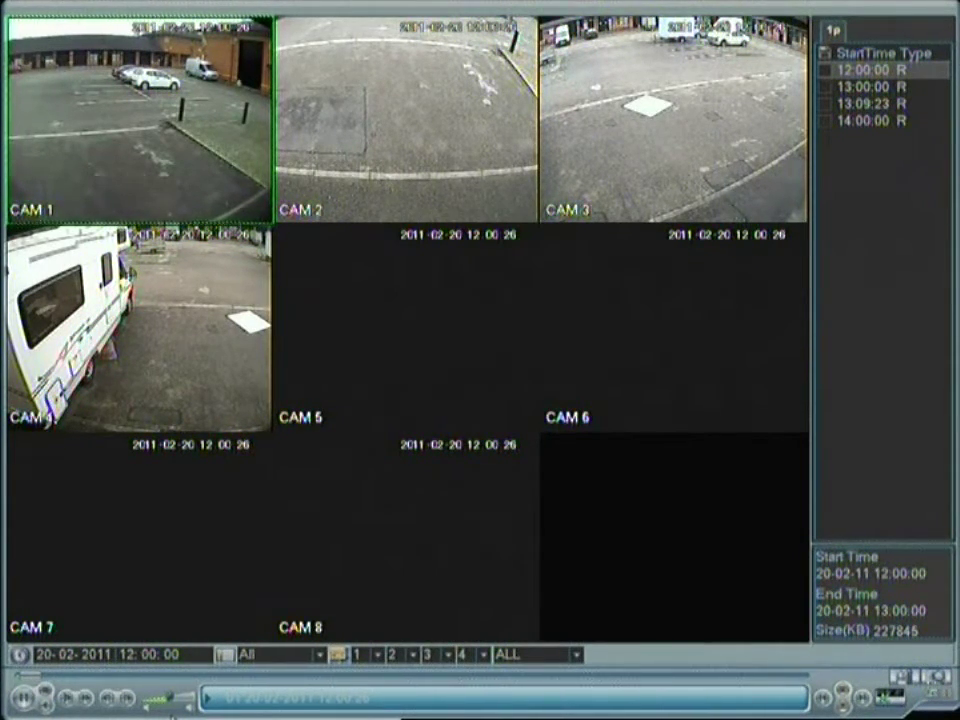
- Skip CAM 1's playback forward to the 14:00:00 recording, view playback full screen, and leave full screen
click(862, 702)
click(863, 703)
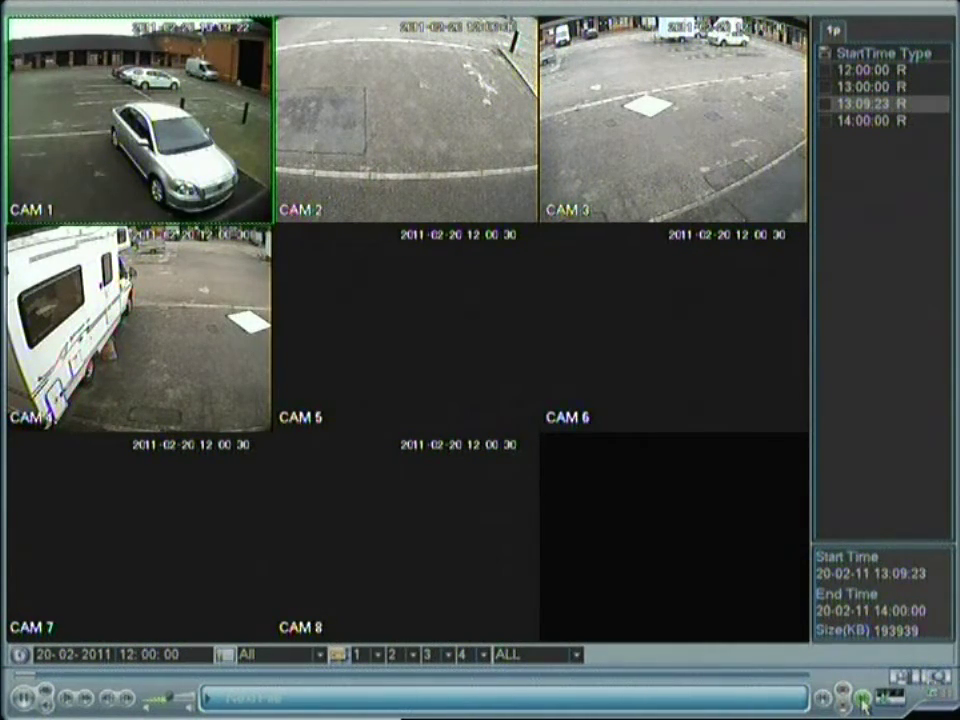
click(864, 704)
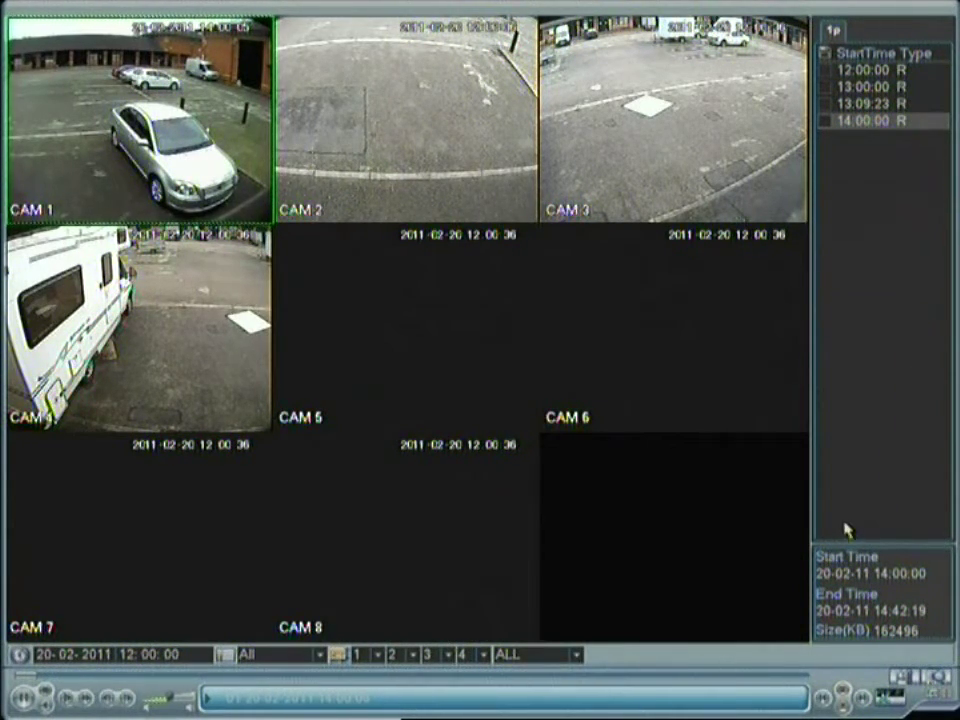
click(946, 697)
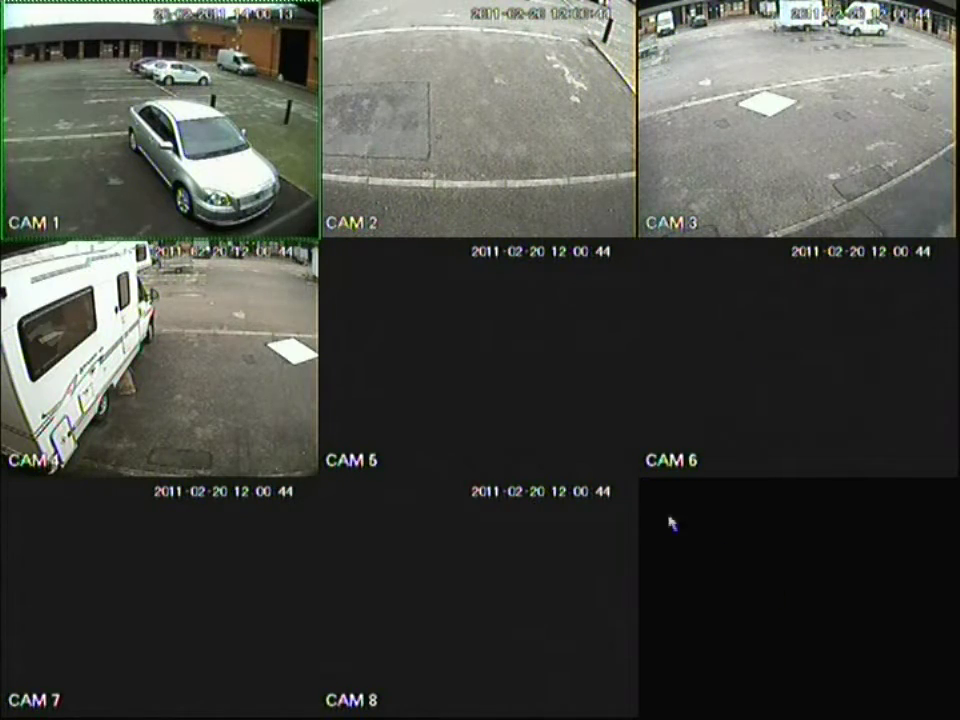
right_click(448, 364)
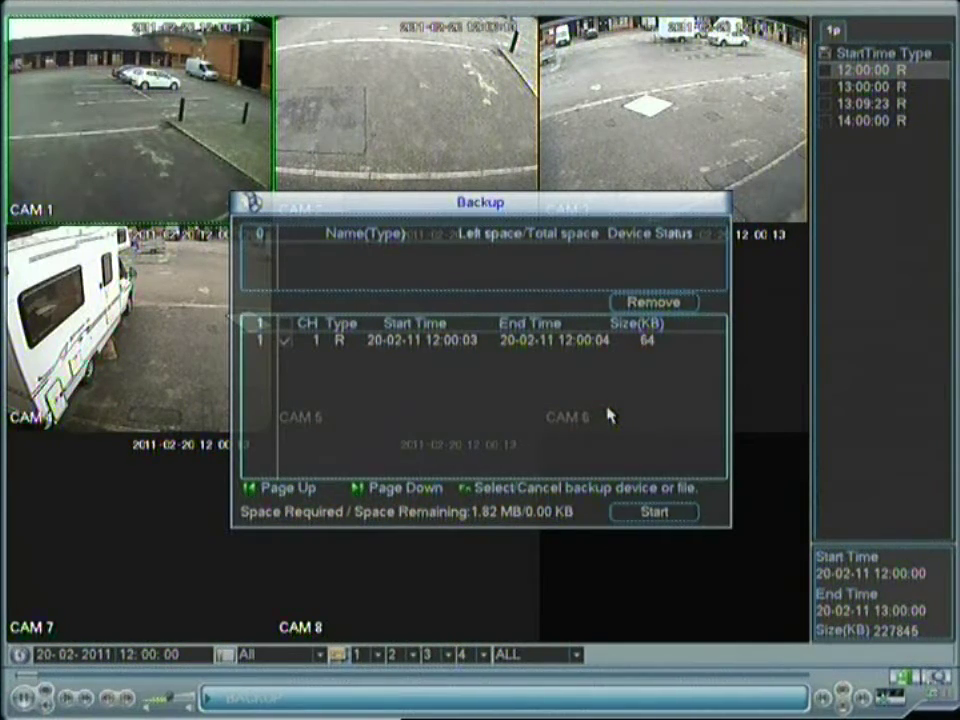
- Leave the clip backup and recording search without starting a backup, and examine the main menu's Backup page
right_click(540, 500)
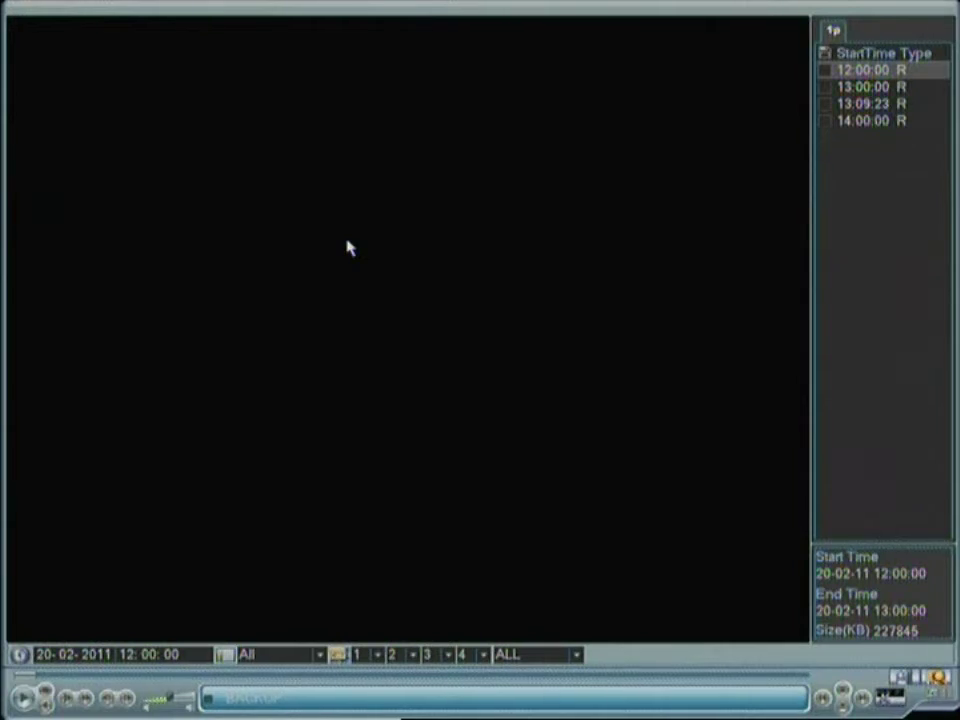
right_click(350, 285)
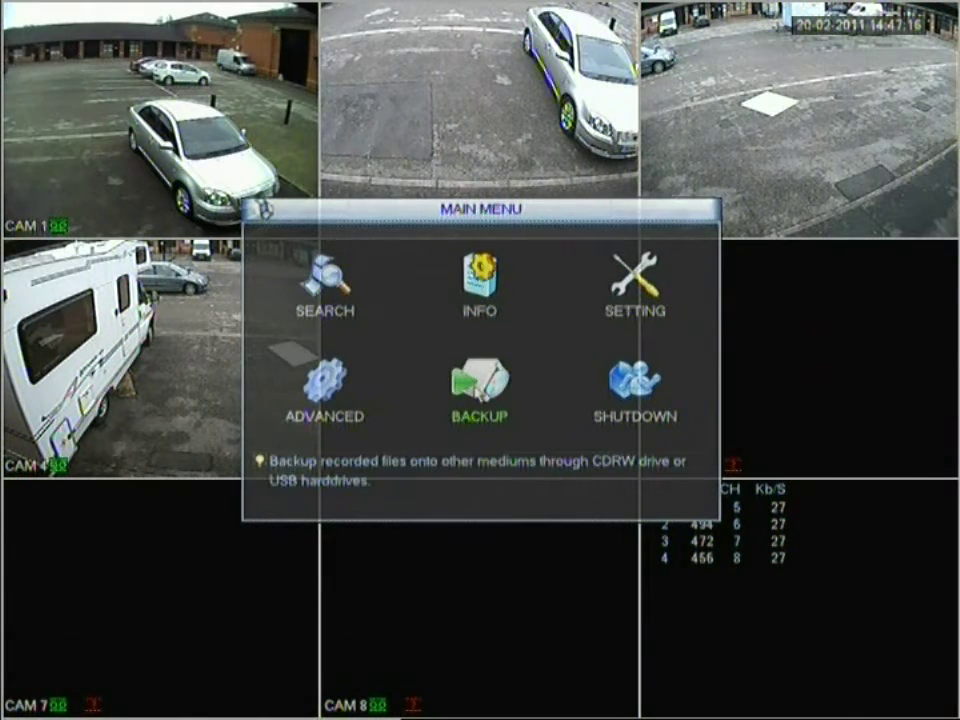
click(485, 388)
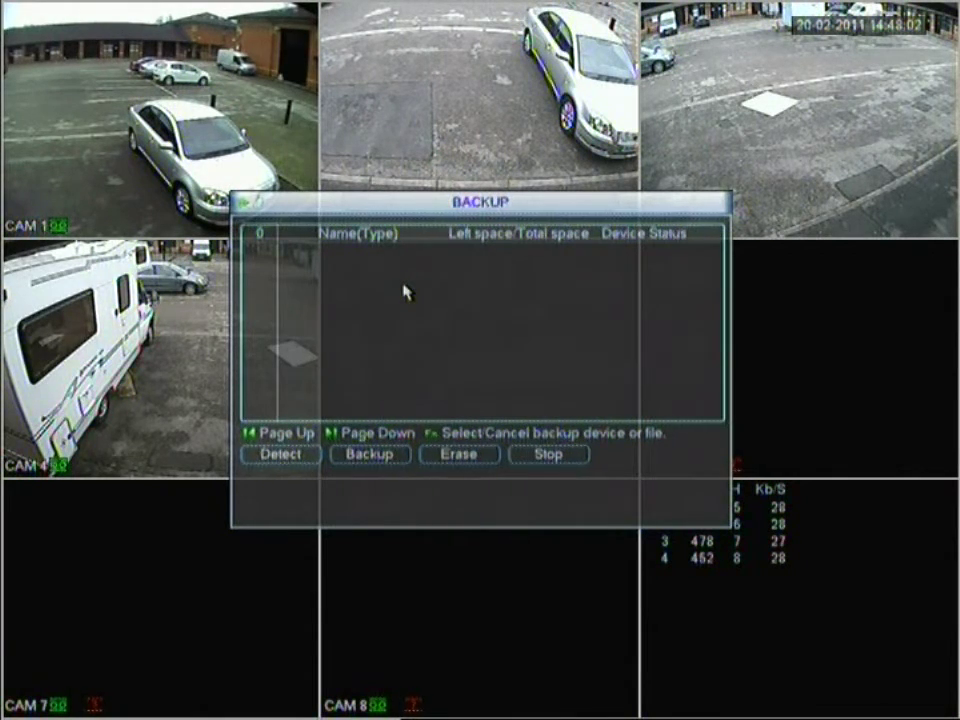
right_click(395, 325)
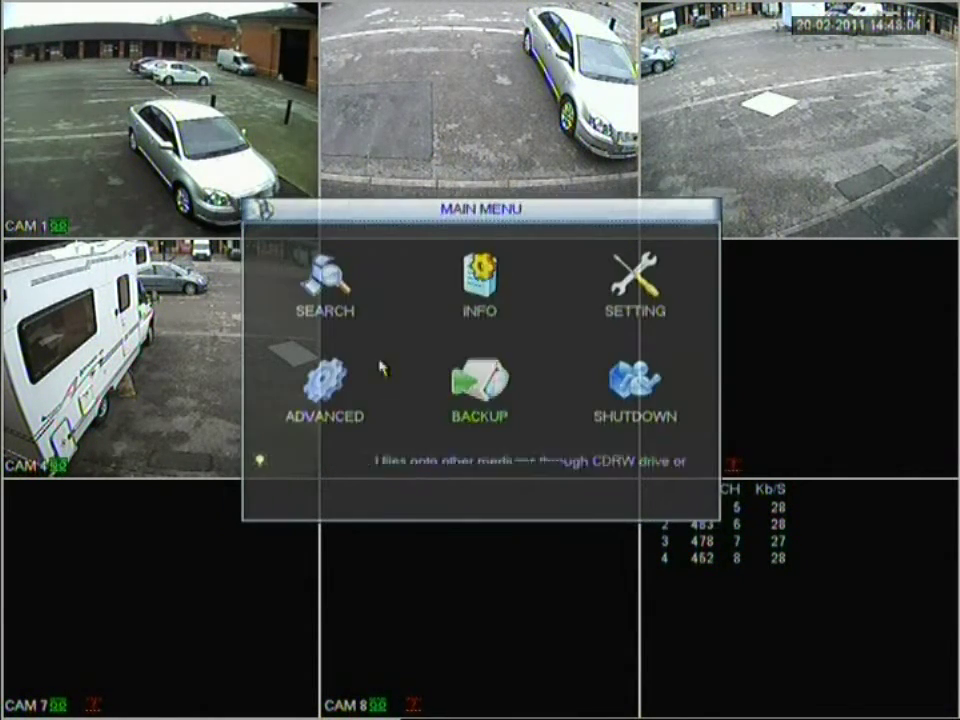
- Examine the available Shutdown options with Logout menu user selected, cancel without applying, and return to the live view
click(634, 395)
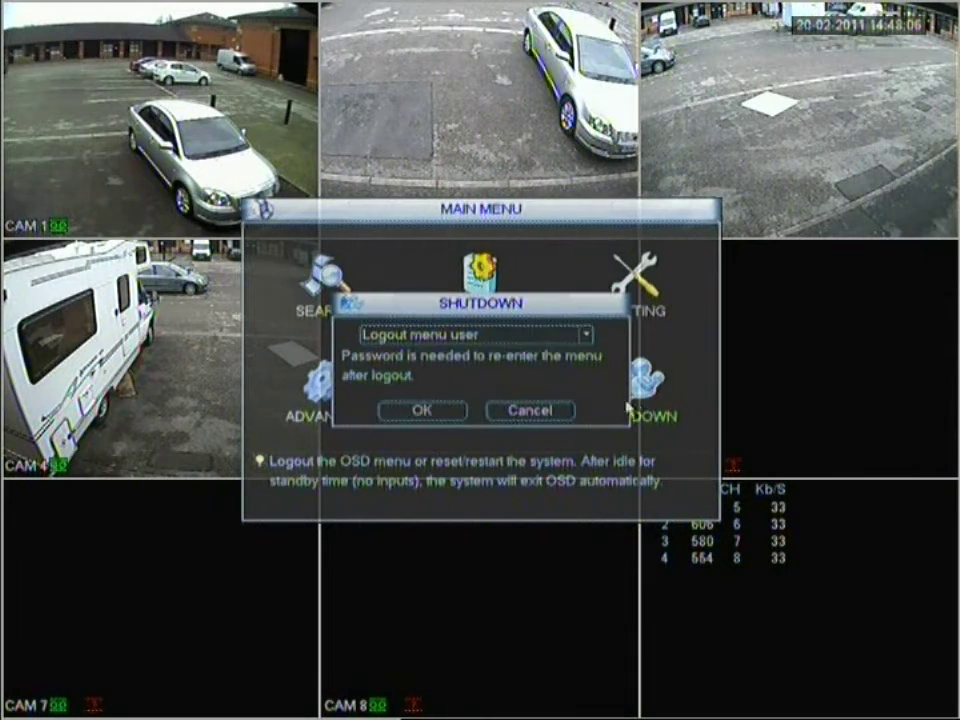
click(474, 338)
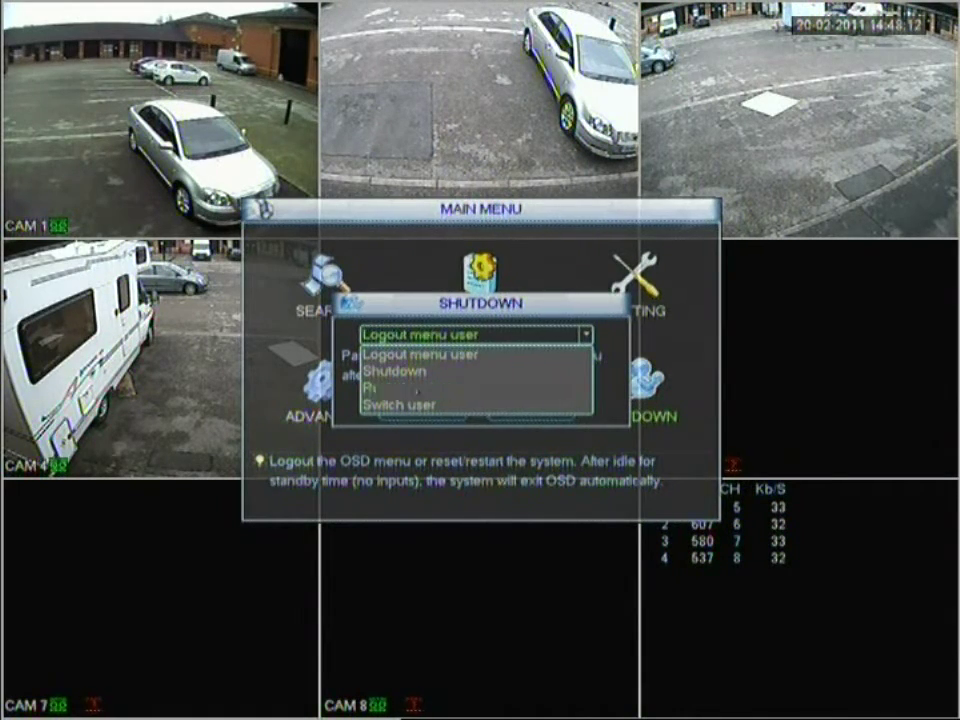
click(416, 352)
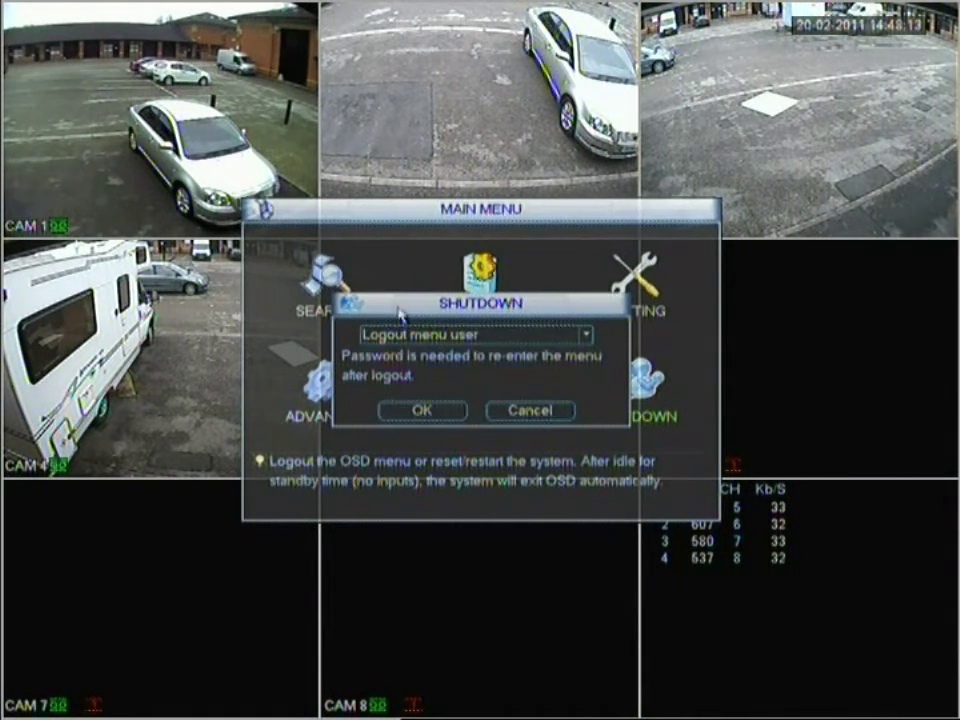
right_click(530, 360)
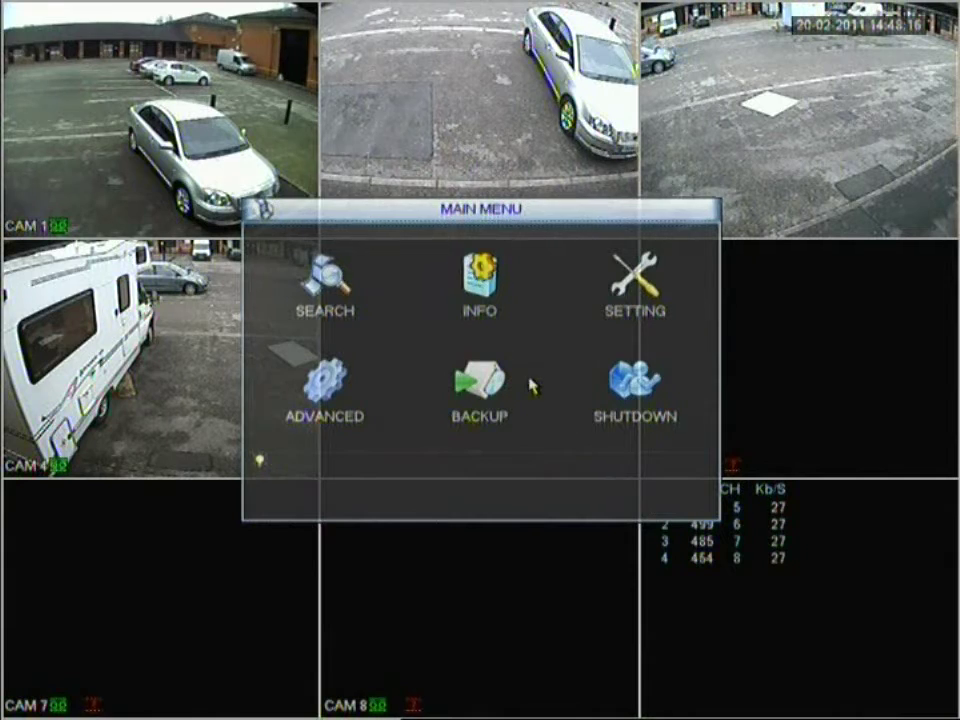
right_click(538, 413)
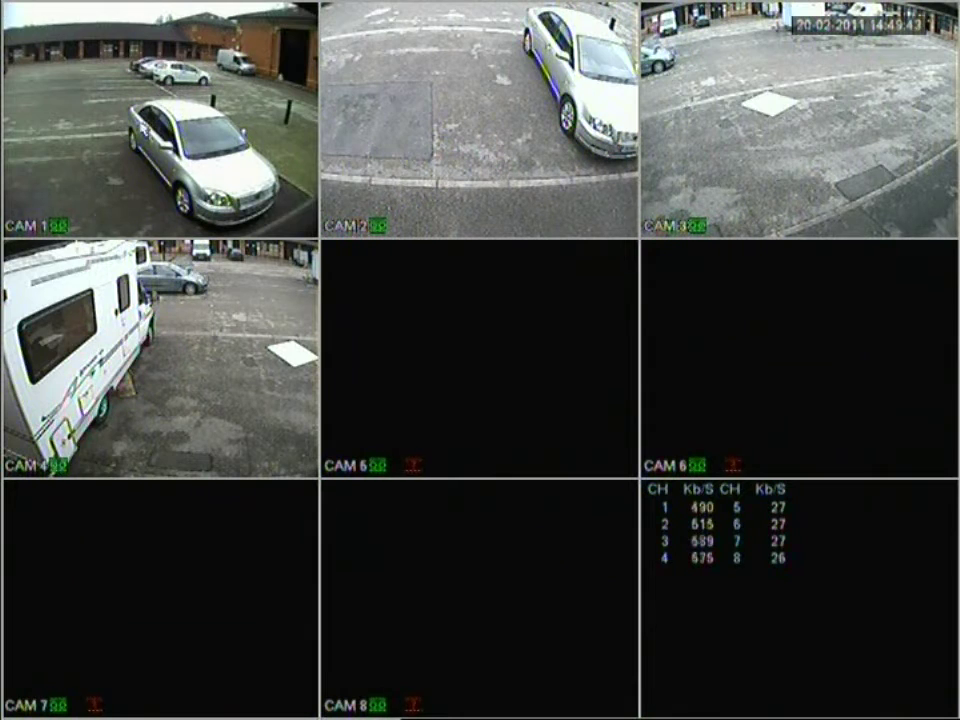
- Open CAM 2's color settings from the live view and try setting the first period's brightness to 49
right_click(365, 121)
right_click(414, 221)
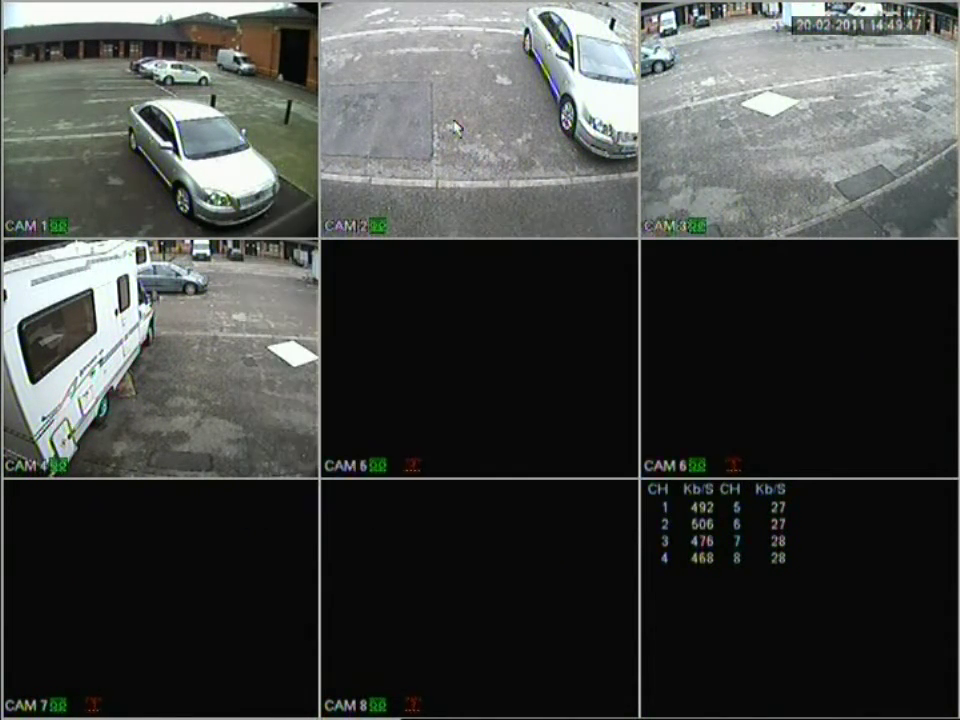
right_click(424, 82)
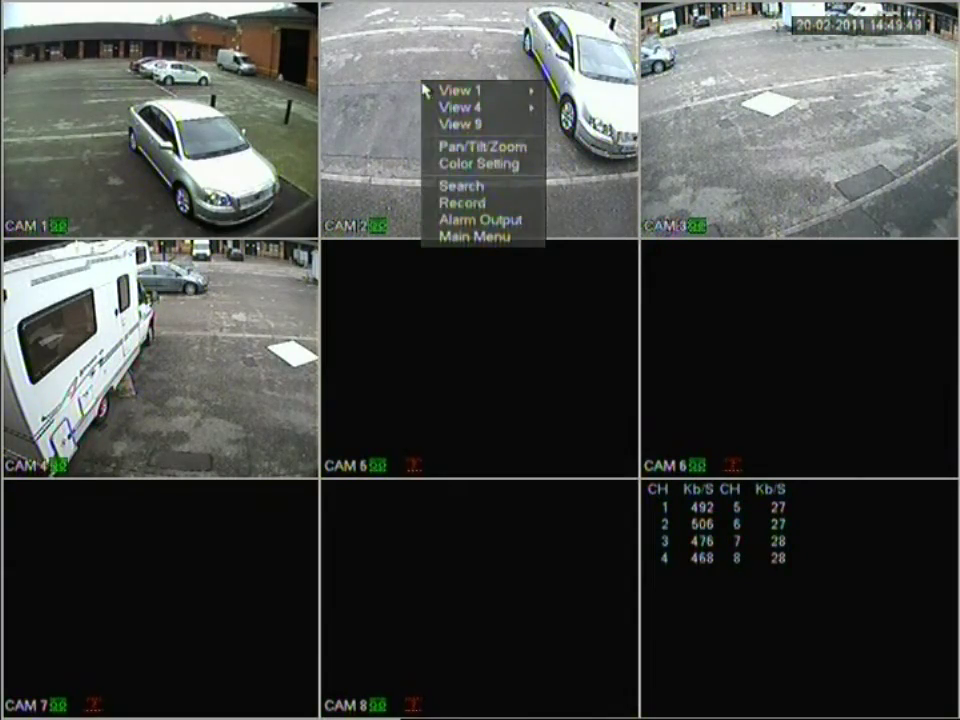
click(521, 163)
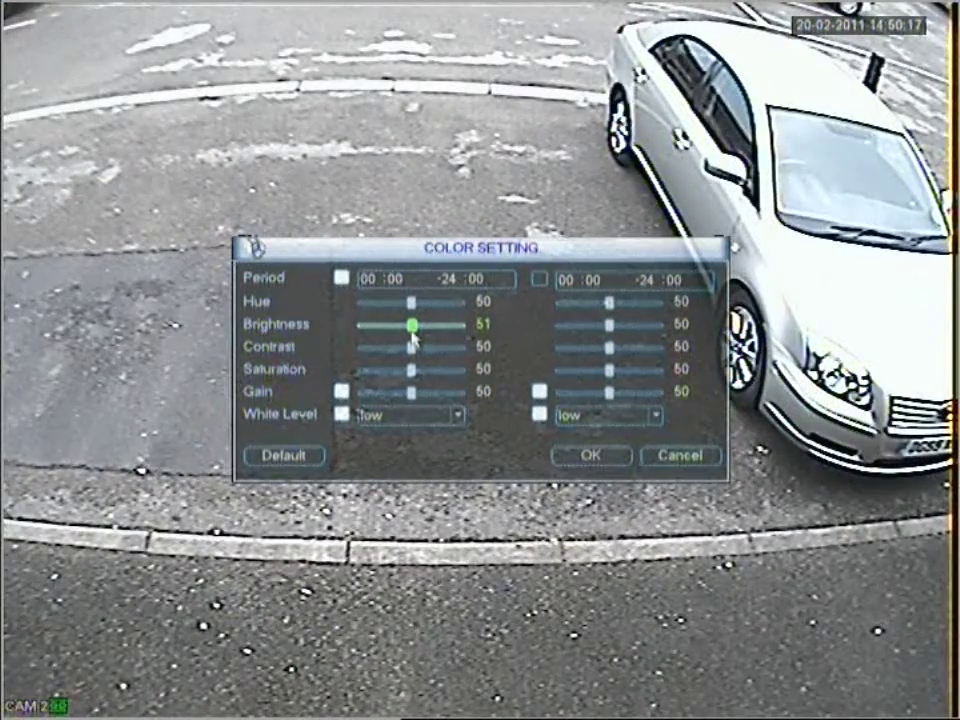
drag(411, 339, 414, 341)
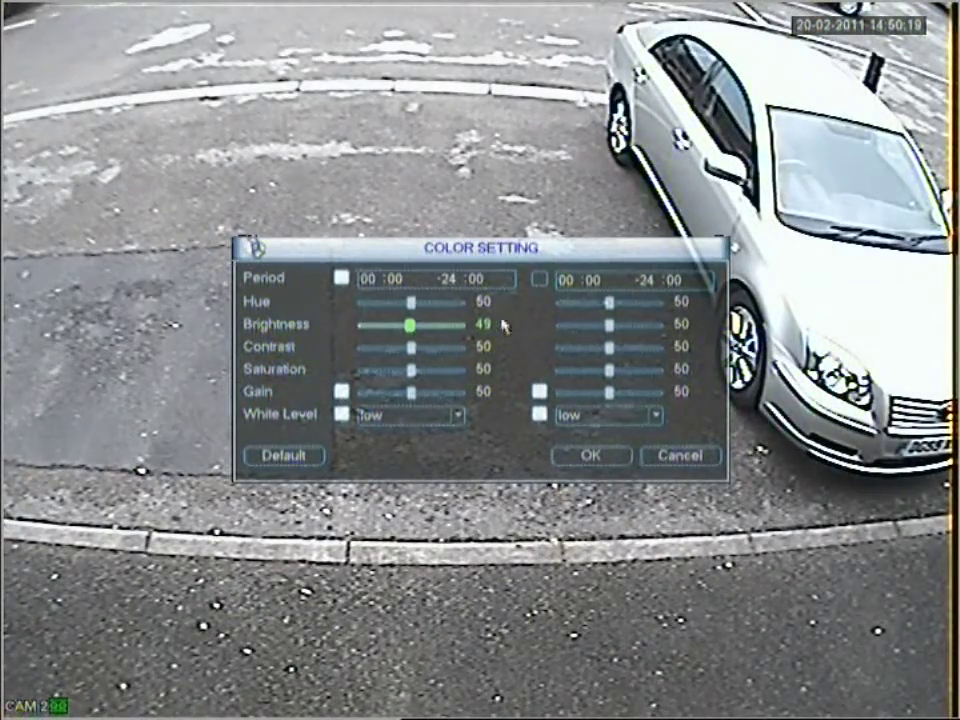
- Leave CAM 2's color settings without confirming the brightness change, and return to the nine-channel live view
right_click(540, 318)
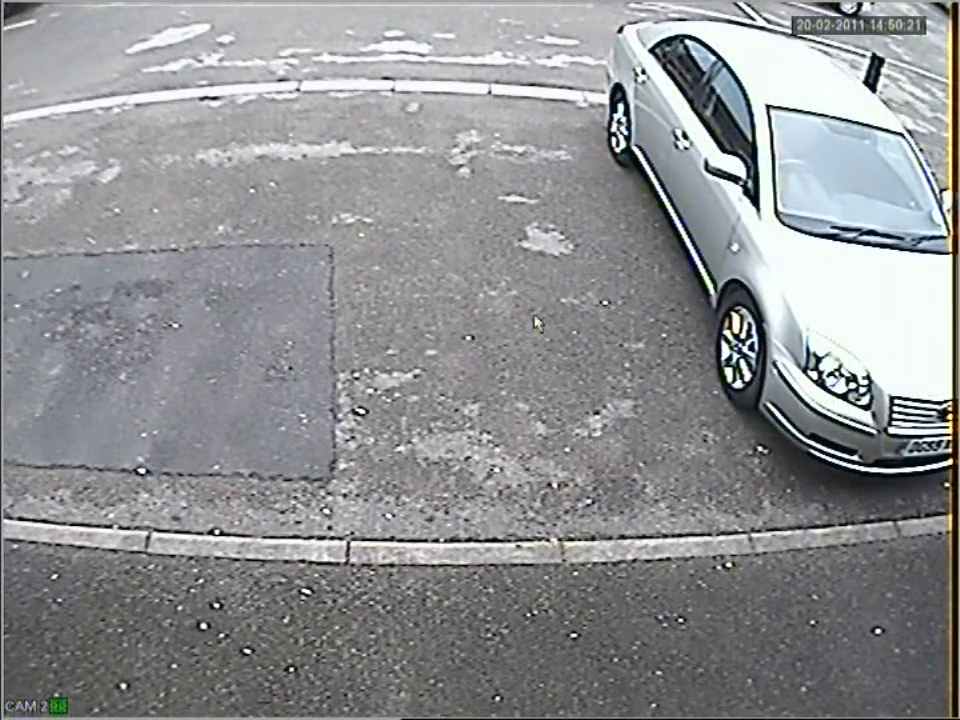
right_click(530, 320)
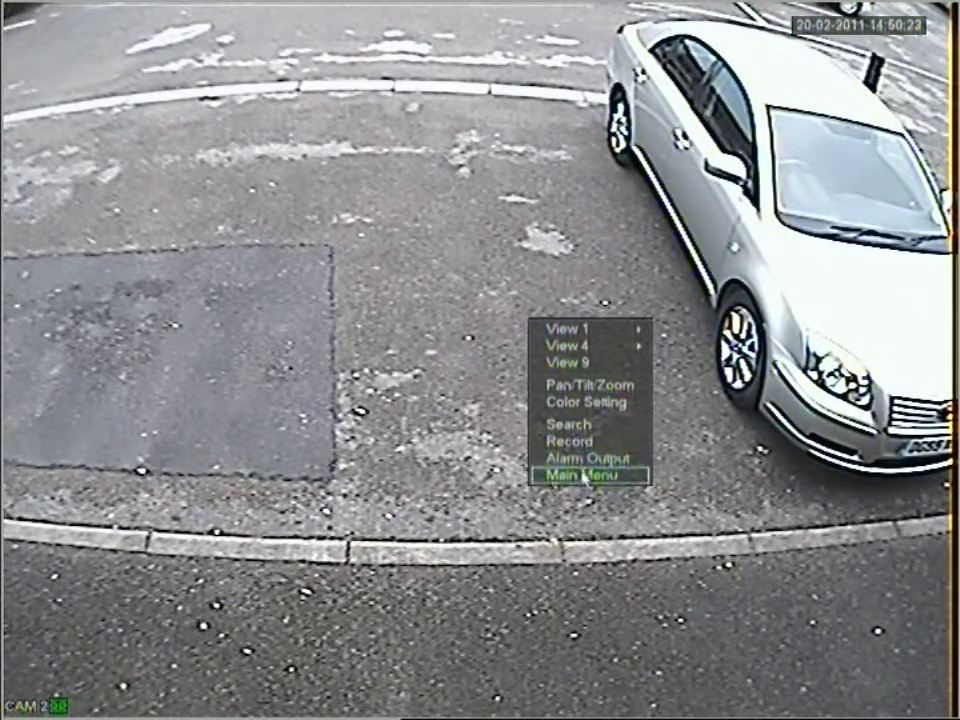
click(604, 364)
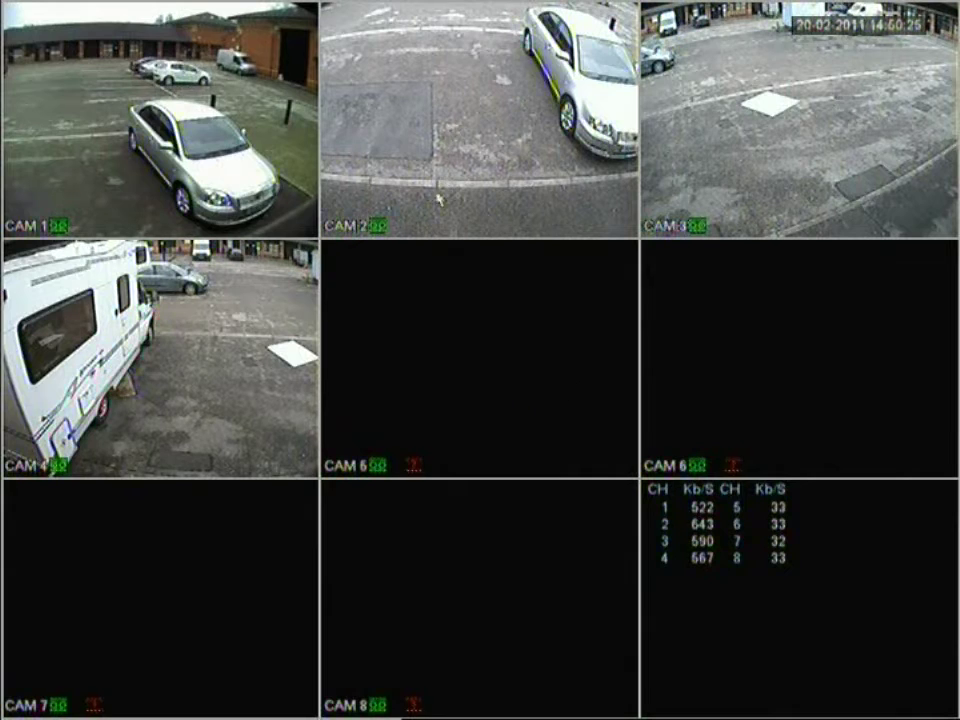